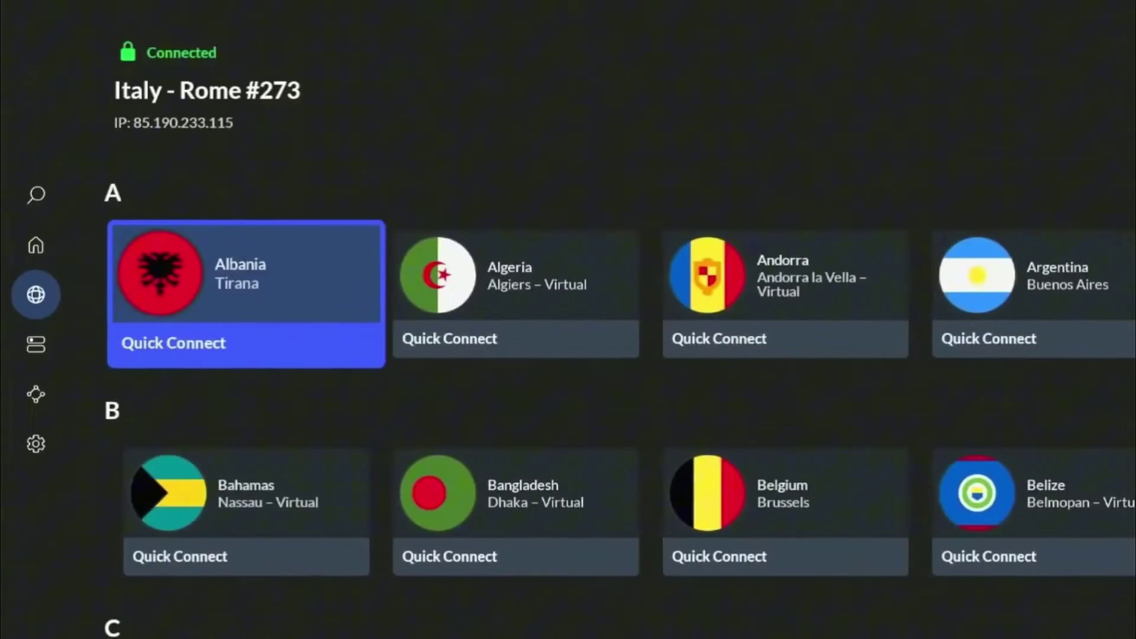
- Scroll the NordVPN country list down past D–F and G to the I and J–K countries
key("Down")
key("Down")
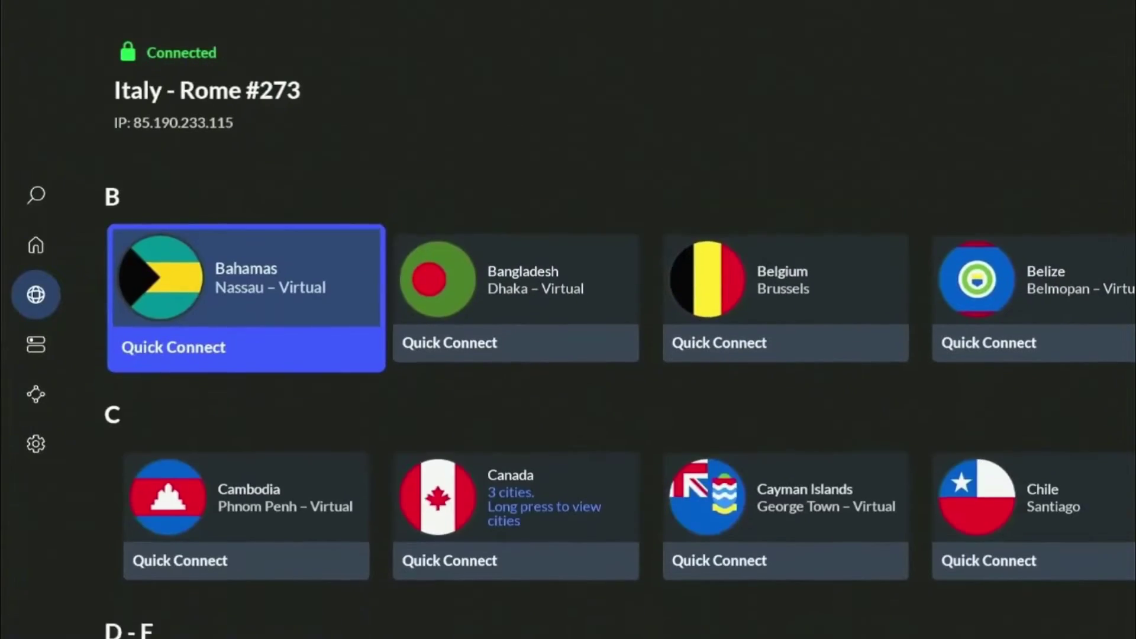
key("Down")
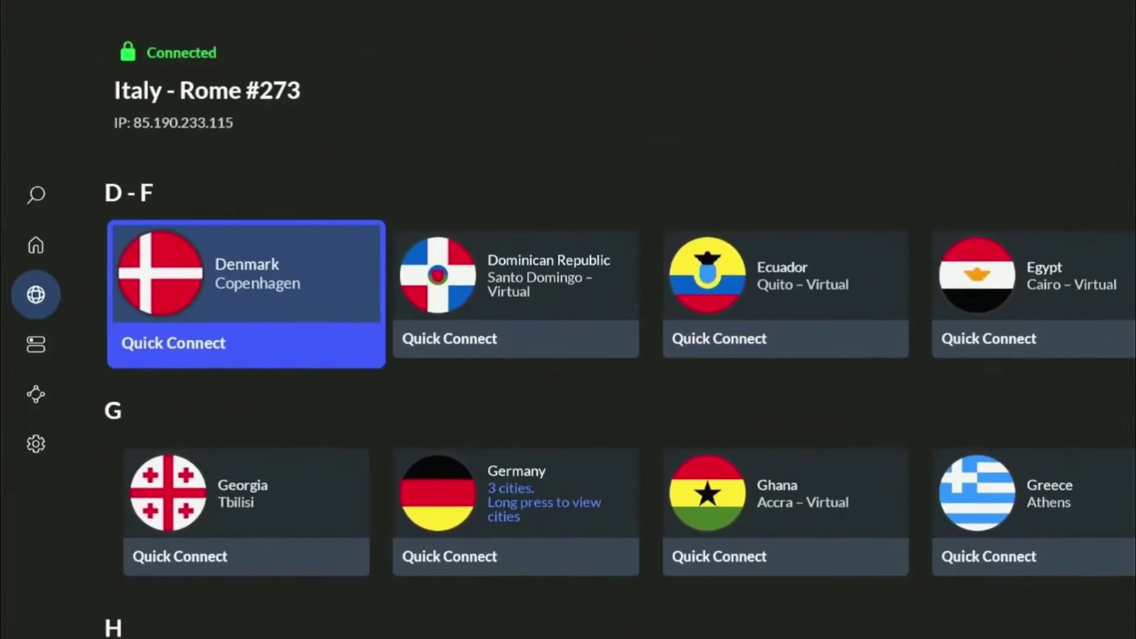
key("Down")
key("Down")
key("Down")
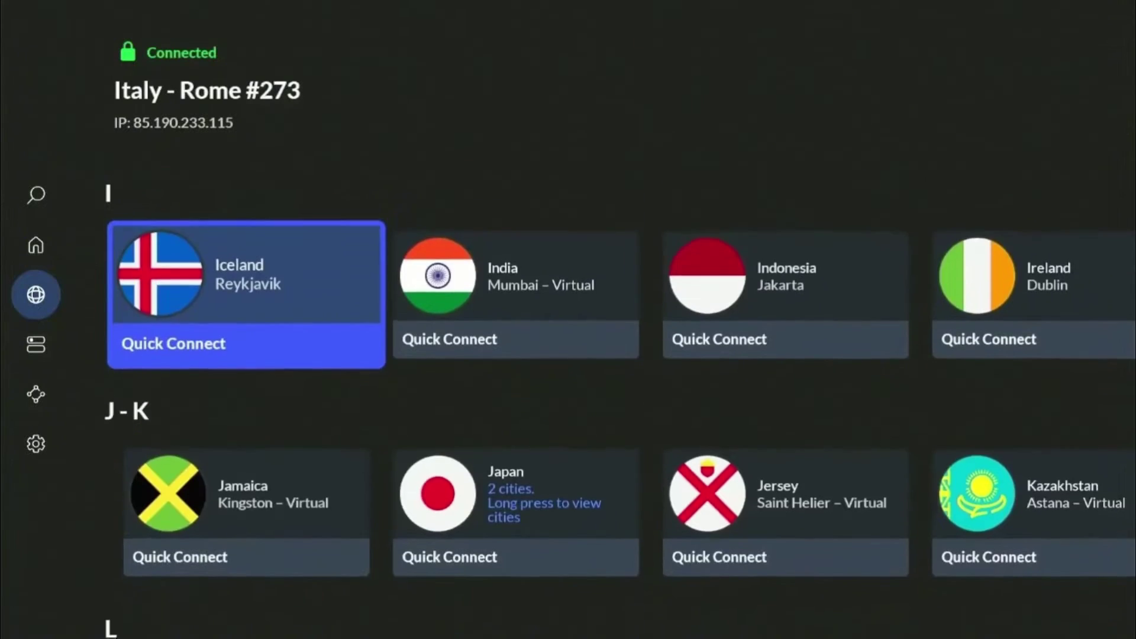
key("Down")
key("Down")
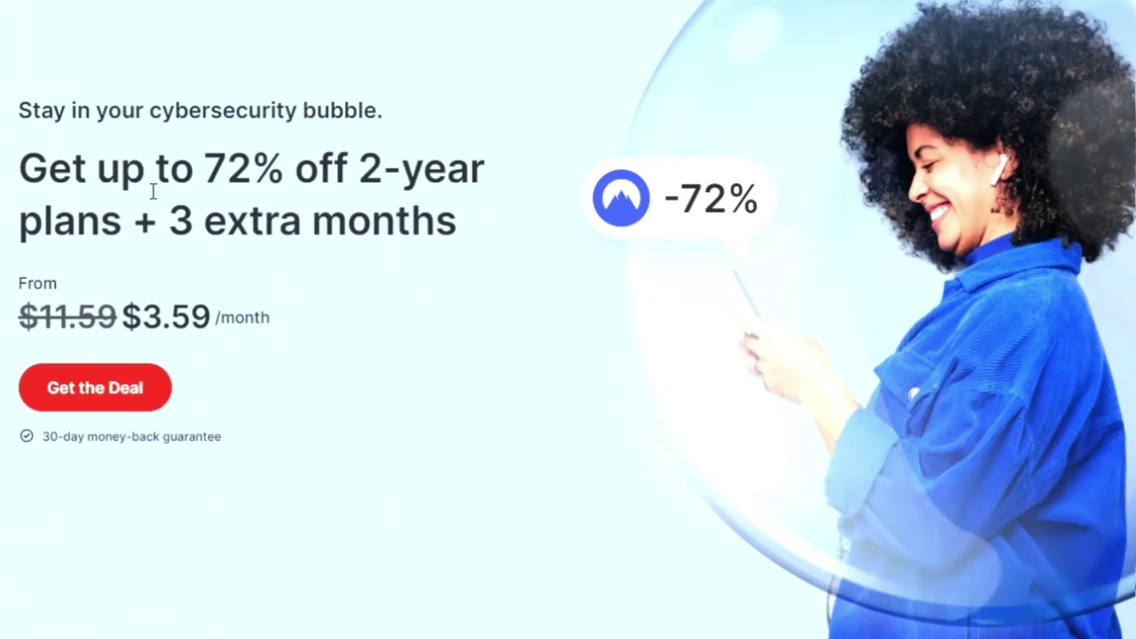
- Highlight '72%' and '3 extra months' in the NordVPN deal headline
left_click_drag(201, 178, 288, 172)
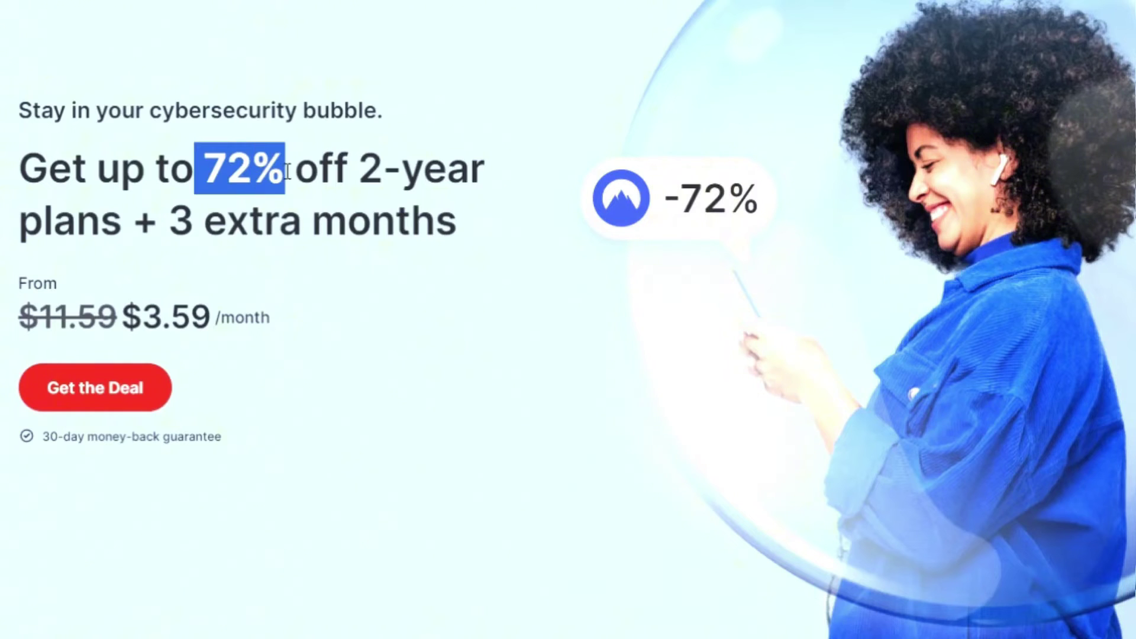
left_click_drag(175, 224, 458, 221)
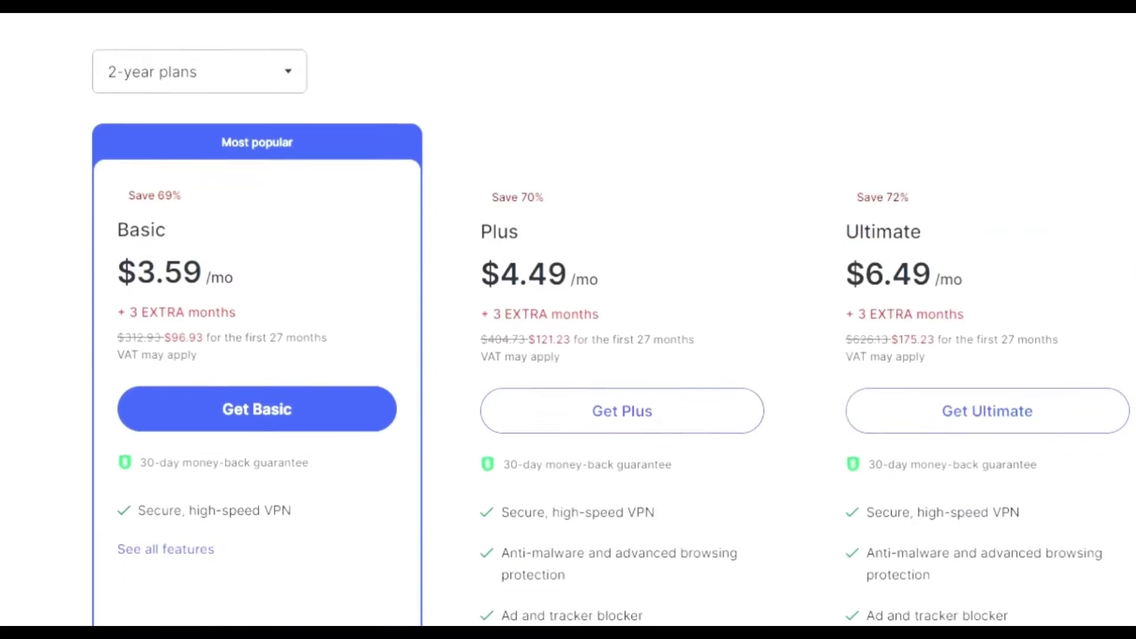
scroll(568, 319, "down", 2)
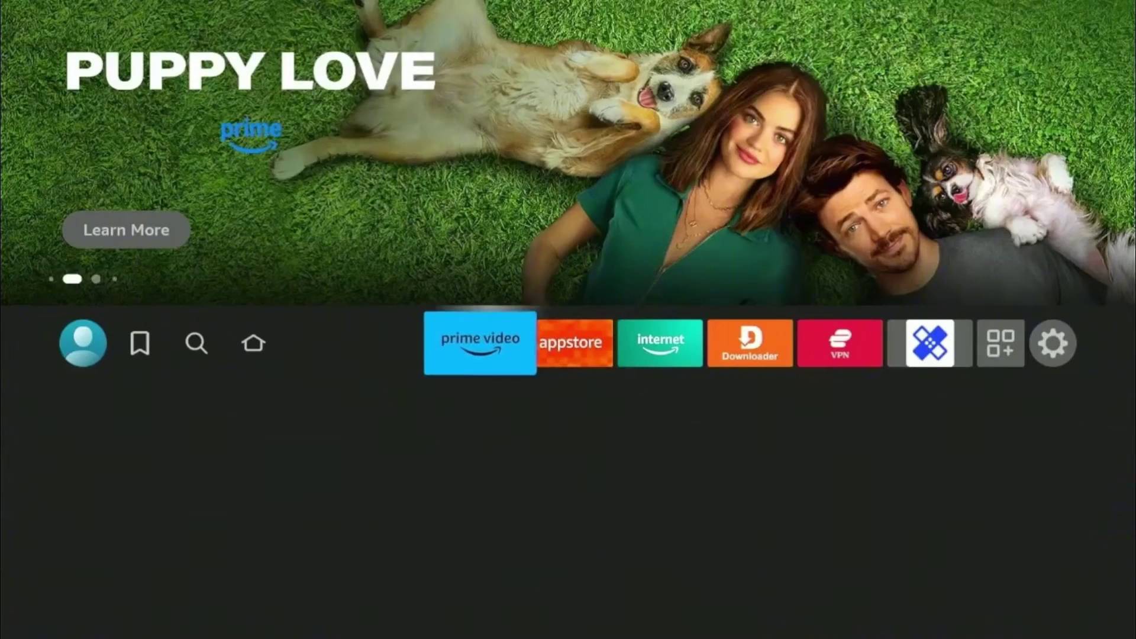
- Bring up the on-screen search keyboard from the Fire TV Find page
key("Left")
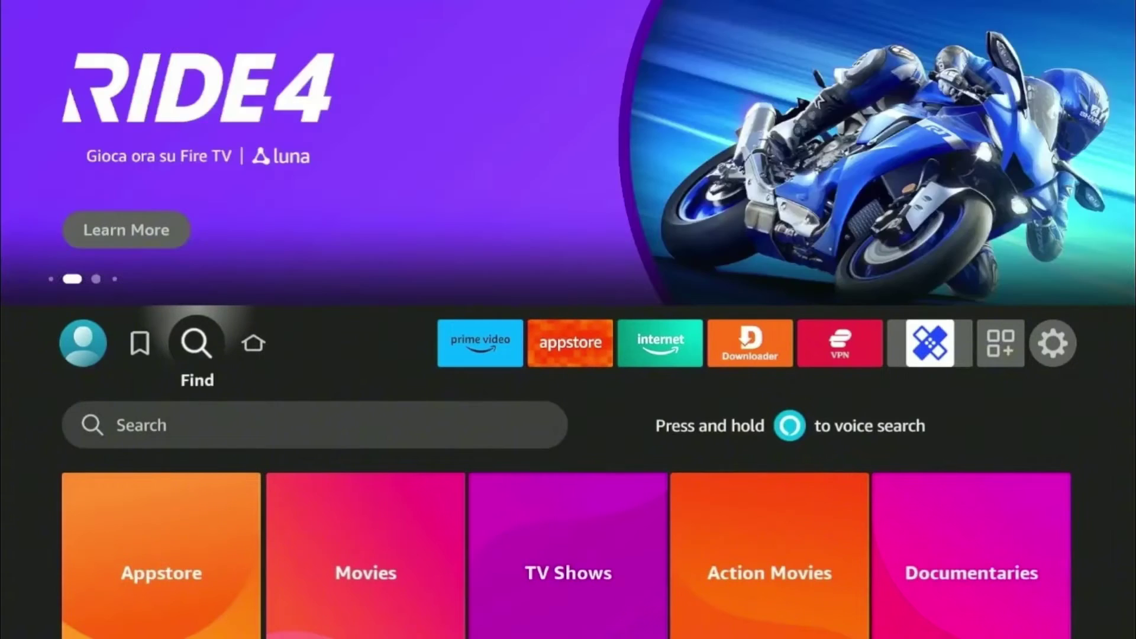
key("Down")
key("Return")
- Enter 'Nord' and search using the Nordvpn suggestion
key("Left")
key("Down")
key("Return")
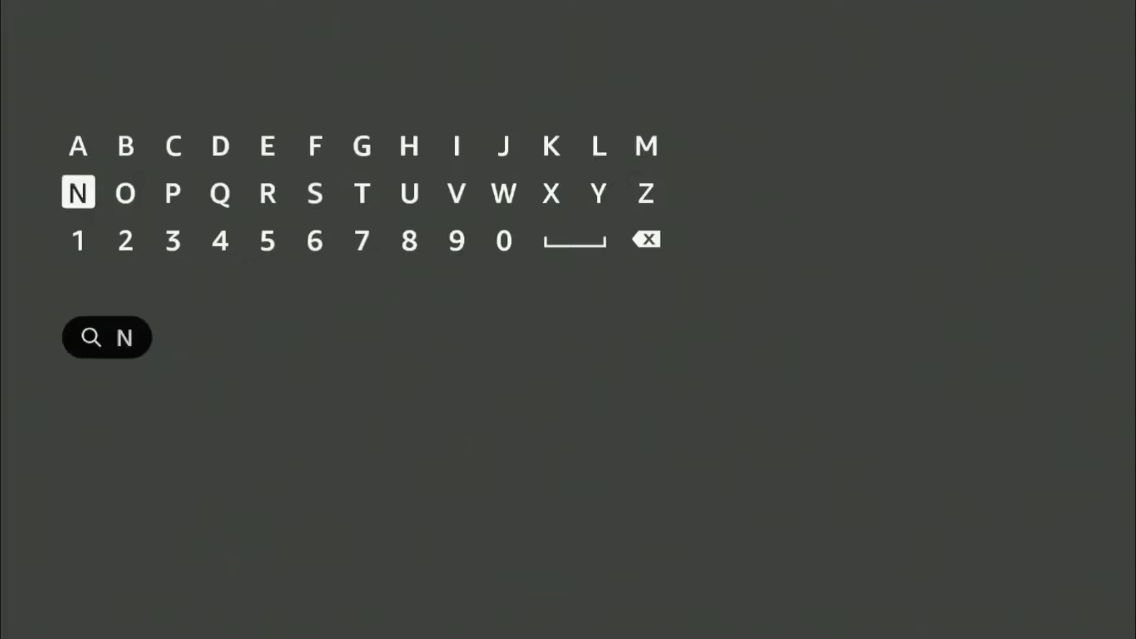
key("Right")
key("Return")
key("Right")
key("Right")
key("Right")
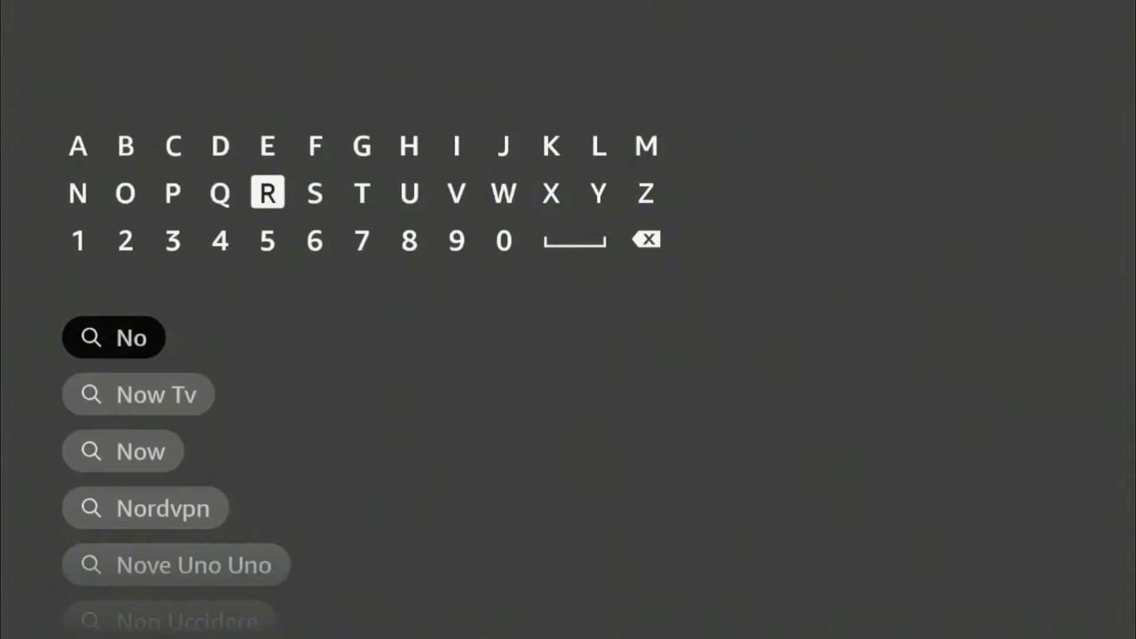
key("Return")
key("Up")
key("Left")
key("Return")
key("Down")
key("Down")
key("Down")
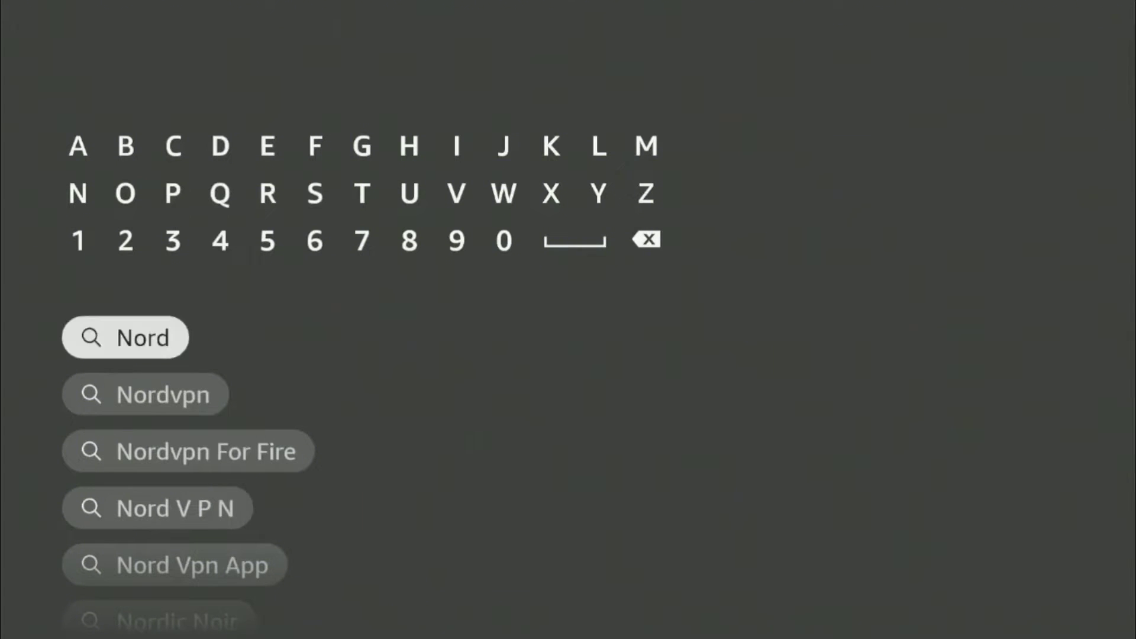
key("Down")
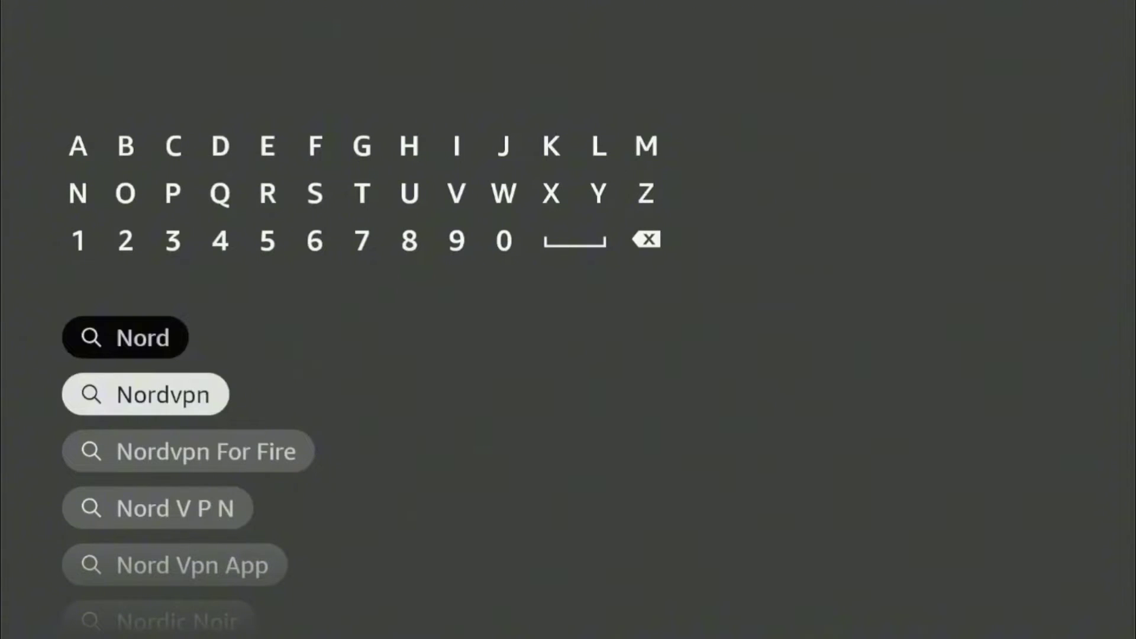
key("Return")
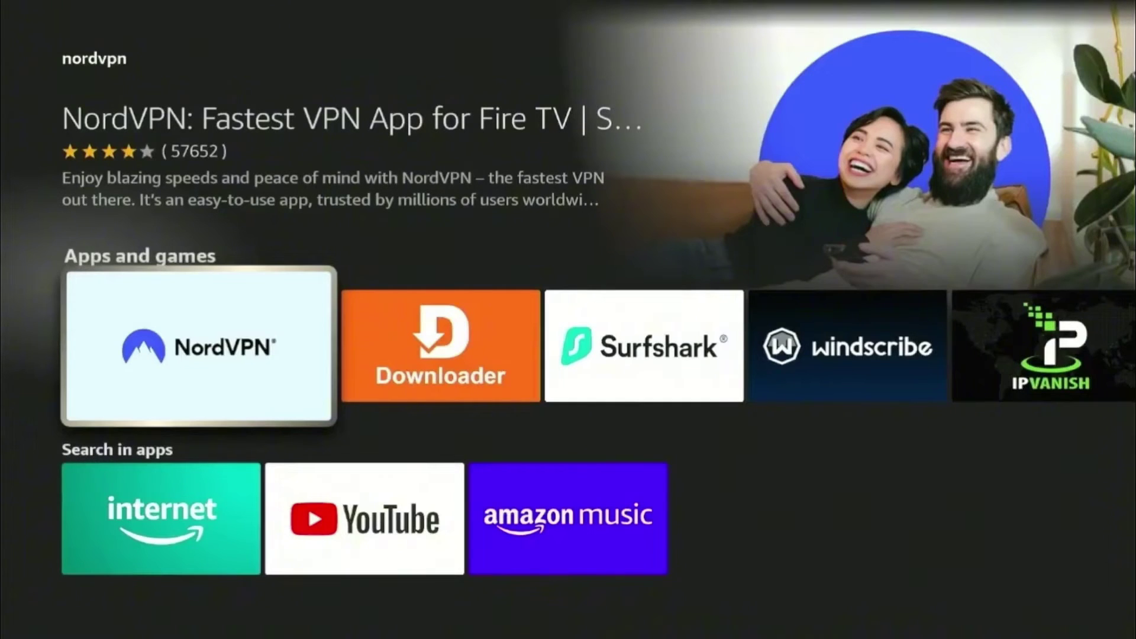
- Download the NordVPN app from its Appstore page and launch it
key("Return")
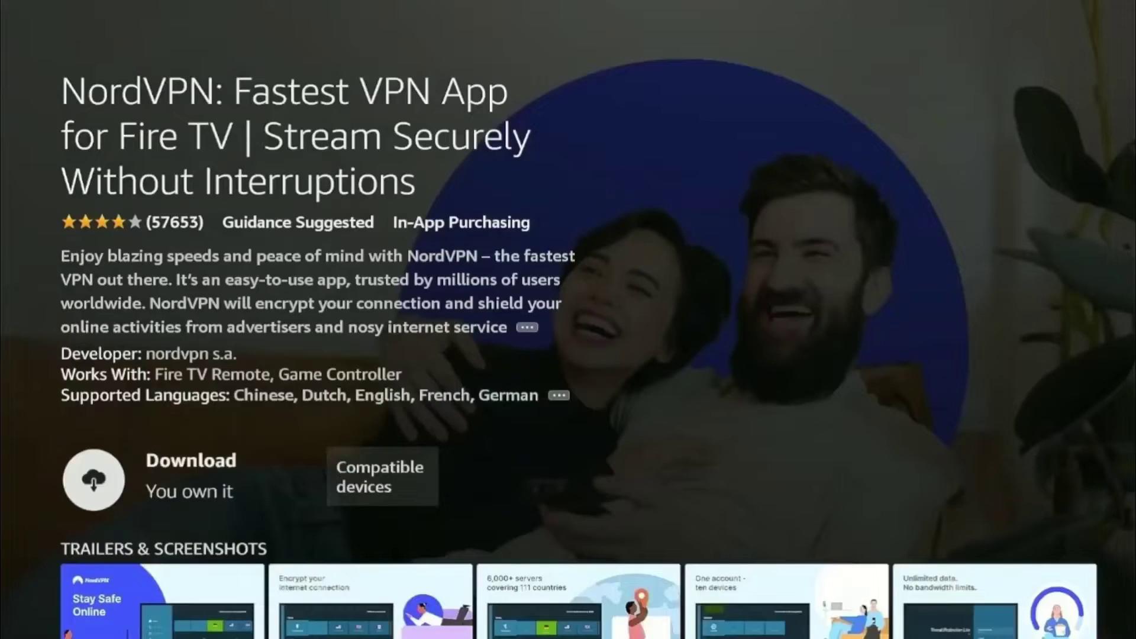
key("Return")
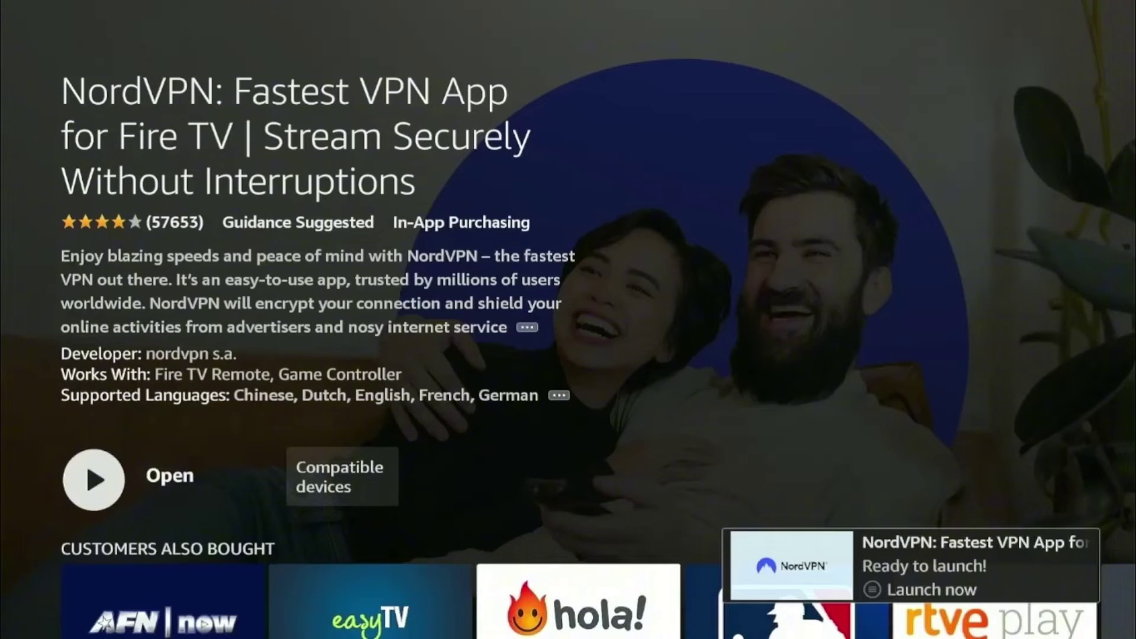
key("Return")
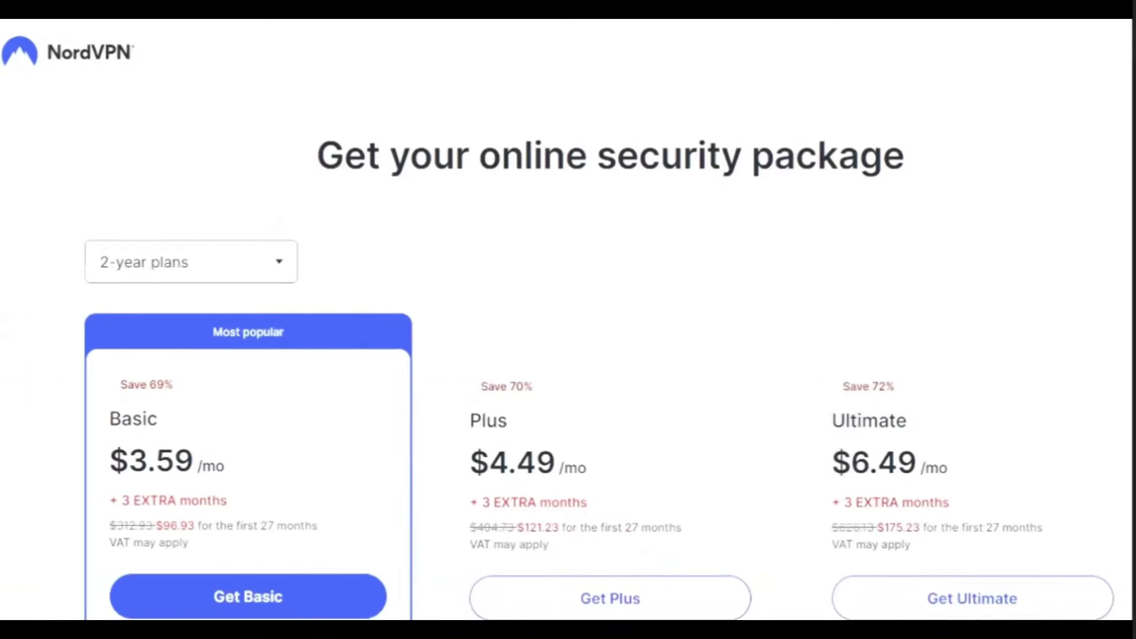
- Choose the Ultimate plan and highlight '3 EXTRA months' in the checkout order summary
scroll(568, 320, "down", 5)
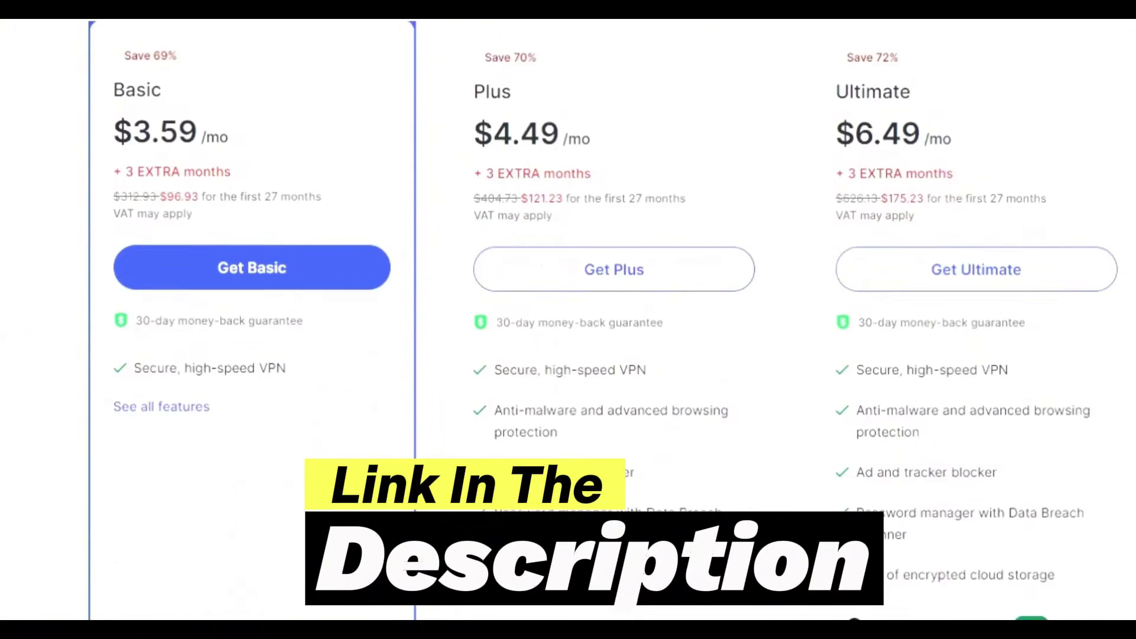
scroll(568, 320, "down", 1)
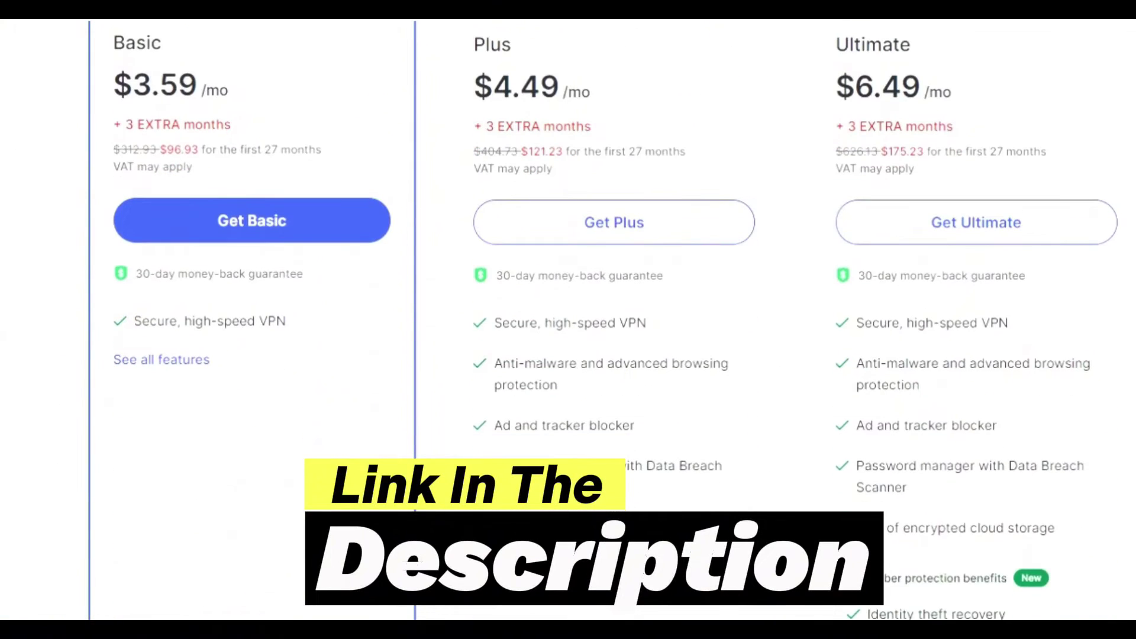
left_click(1088, 245)
scroll(986, 163, "down", 2)
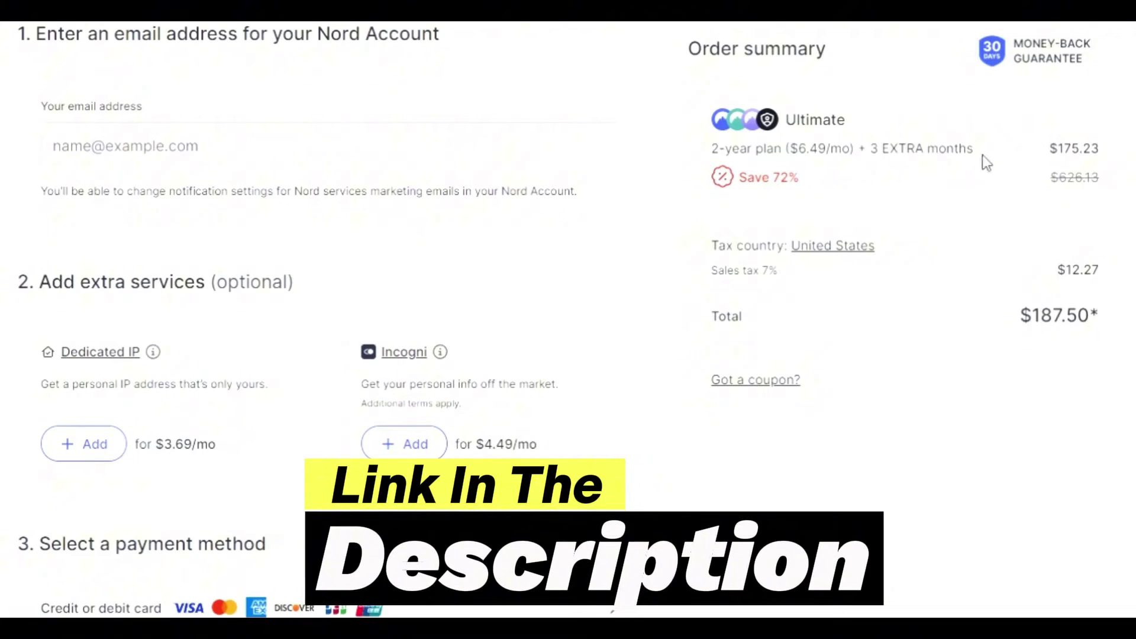
left_click_drag(868, 150, 984, 152)
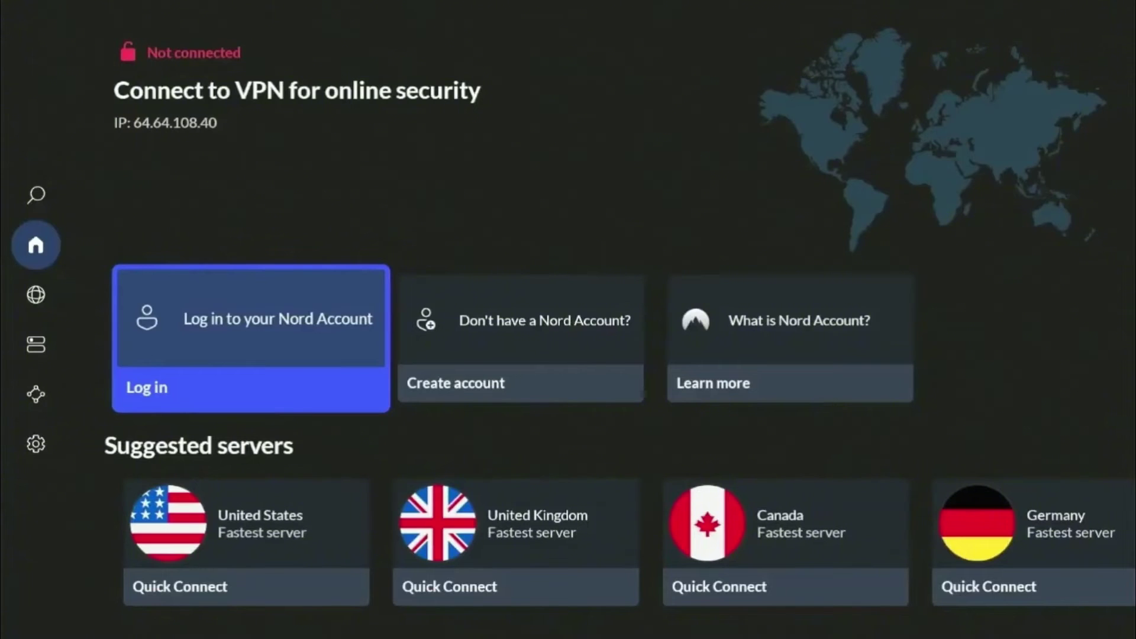
- Start the Nord Account login and get a code to enter manually
key("Return")
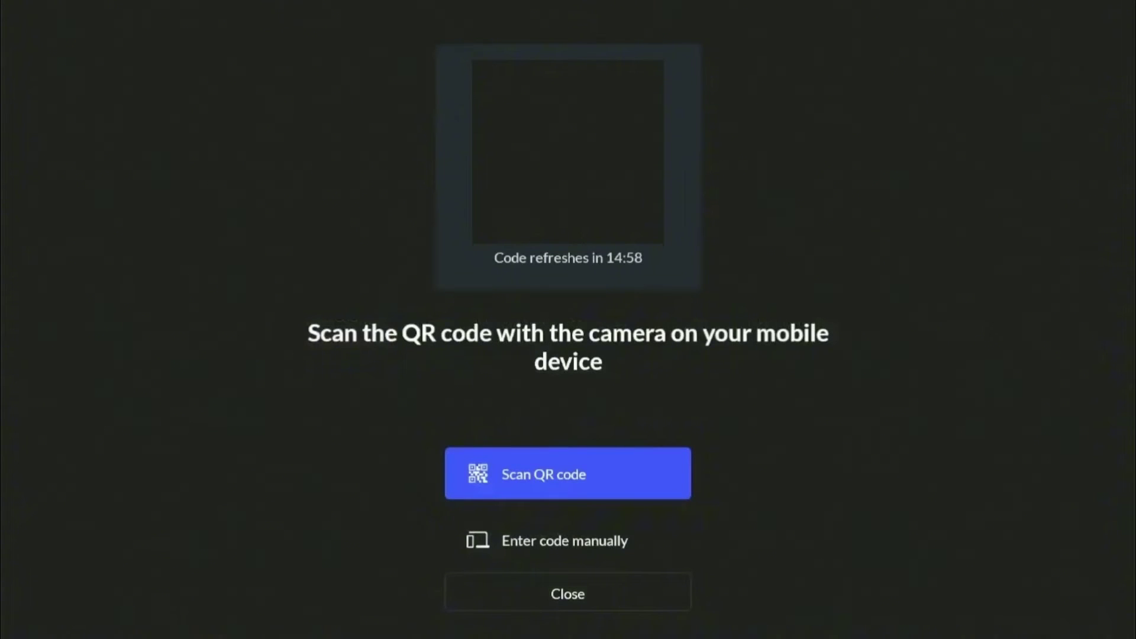
key("Down")
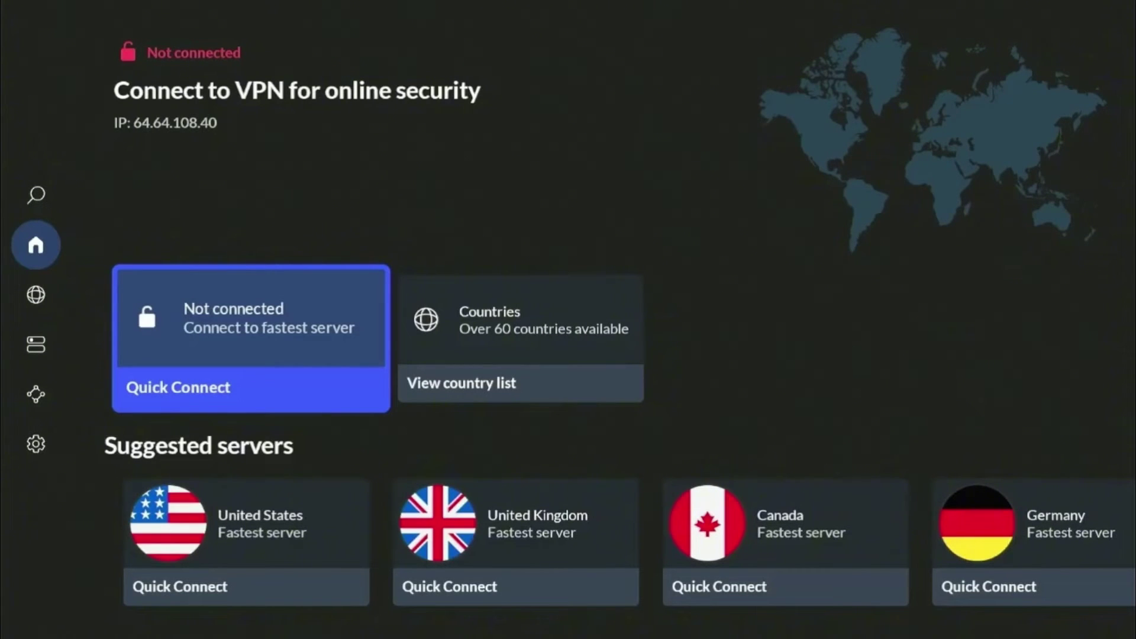
- Quick Connect to the fastest server and accept the connection request, reaching Italy – Rome #273
key("Return")
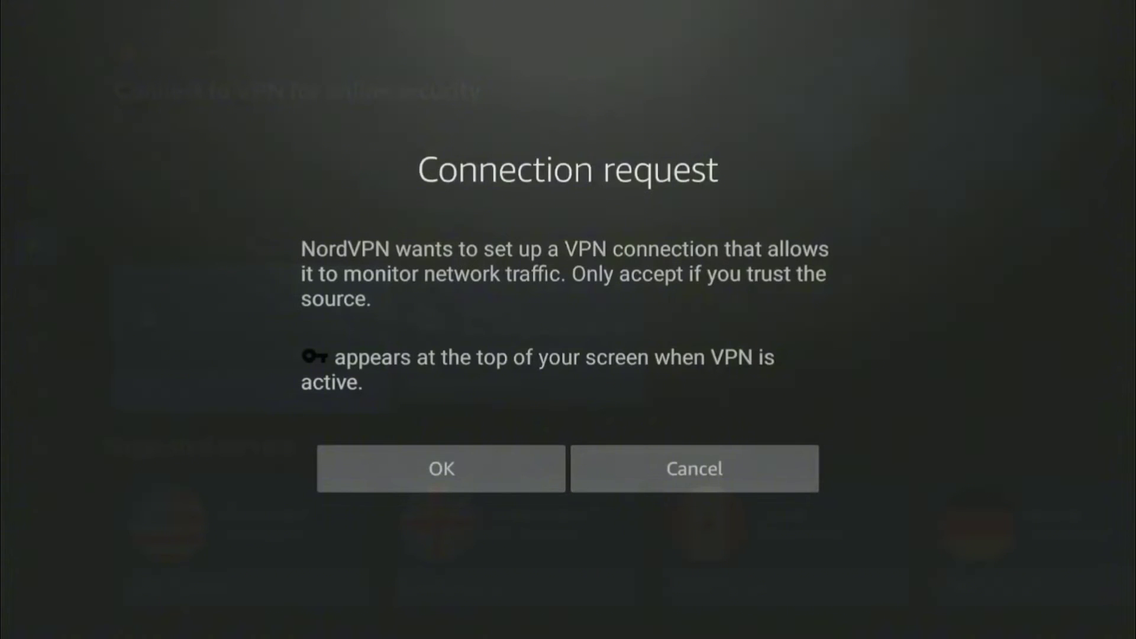
key("Down")
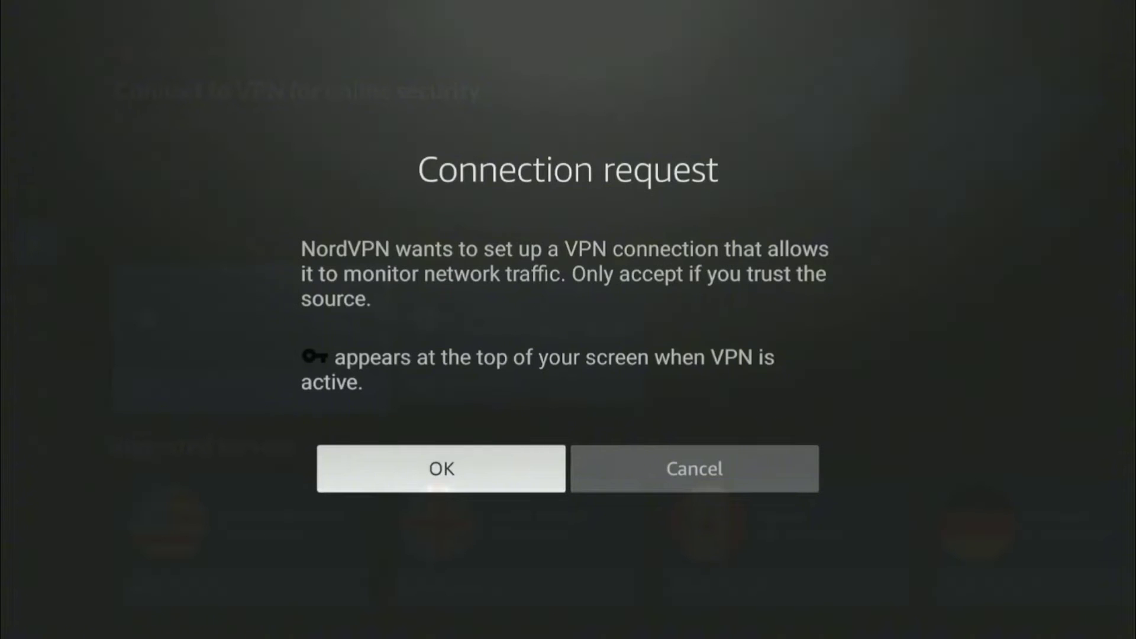
key("Return")
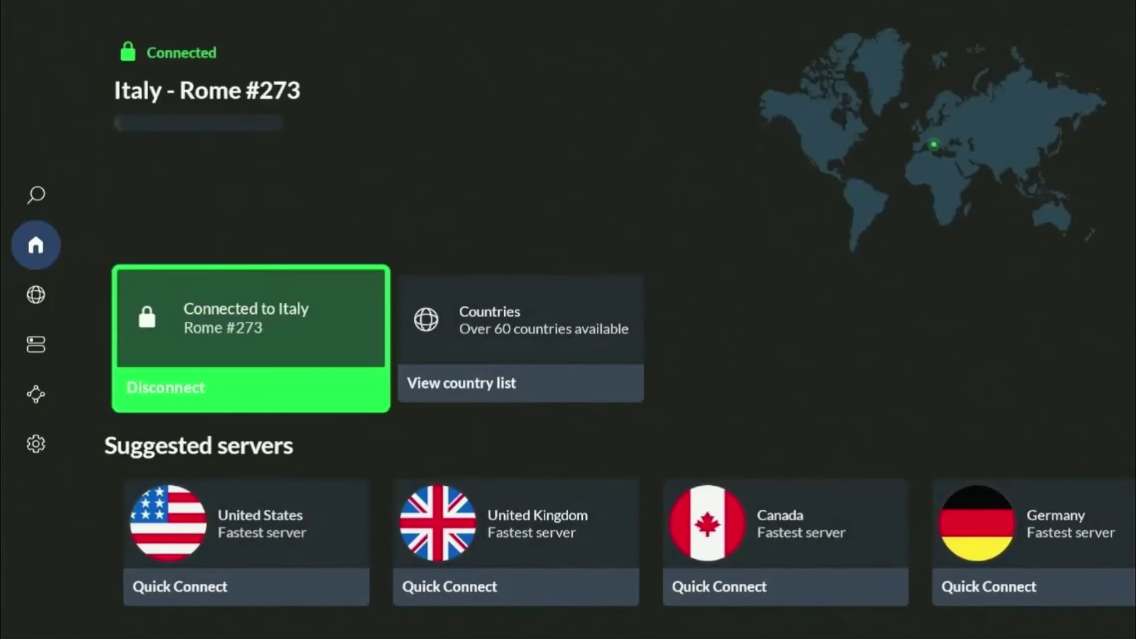
- Switch to the Countries list and browse from United States through the A–K countries to Perth #600
key("Left")
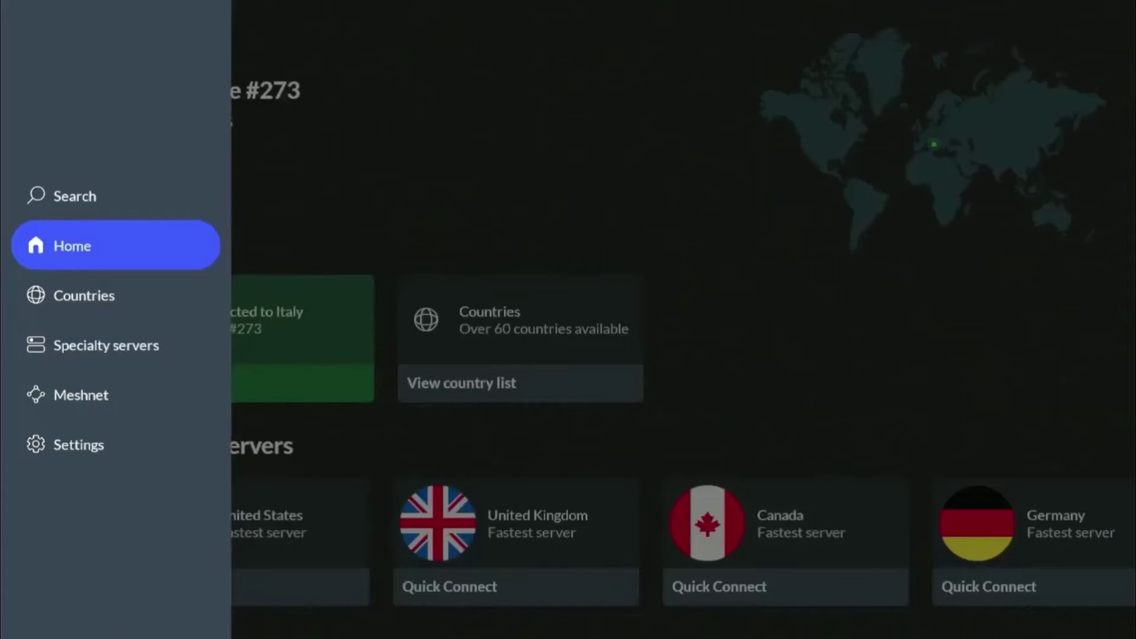
key("Down")
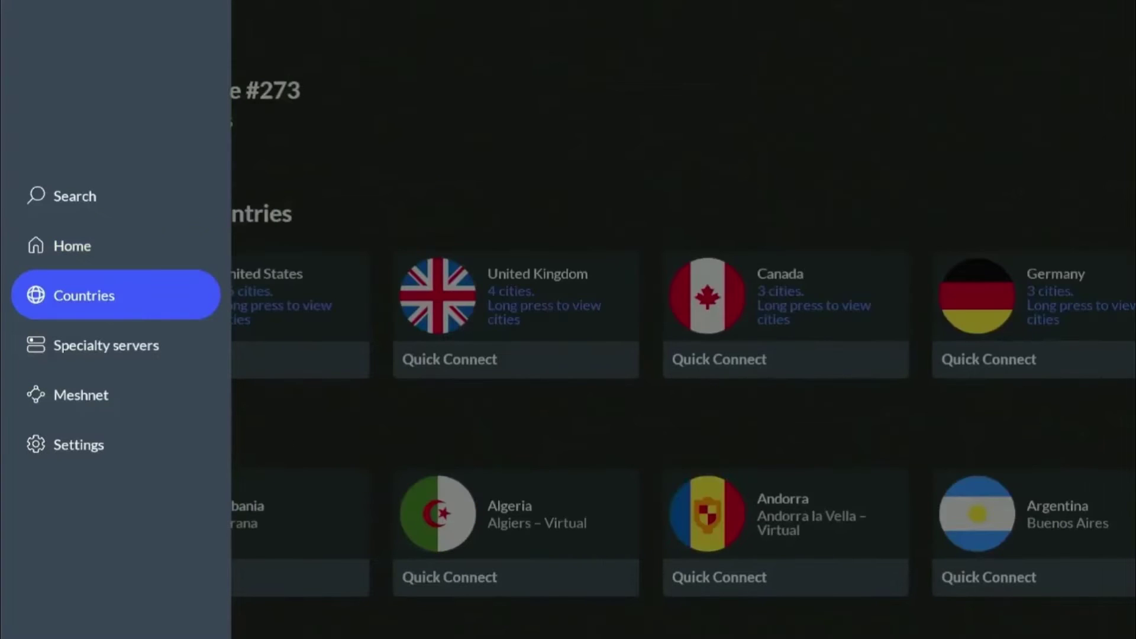
key("Right")
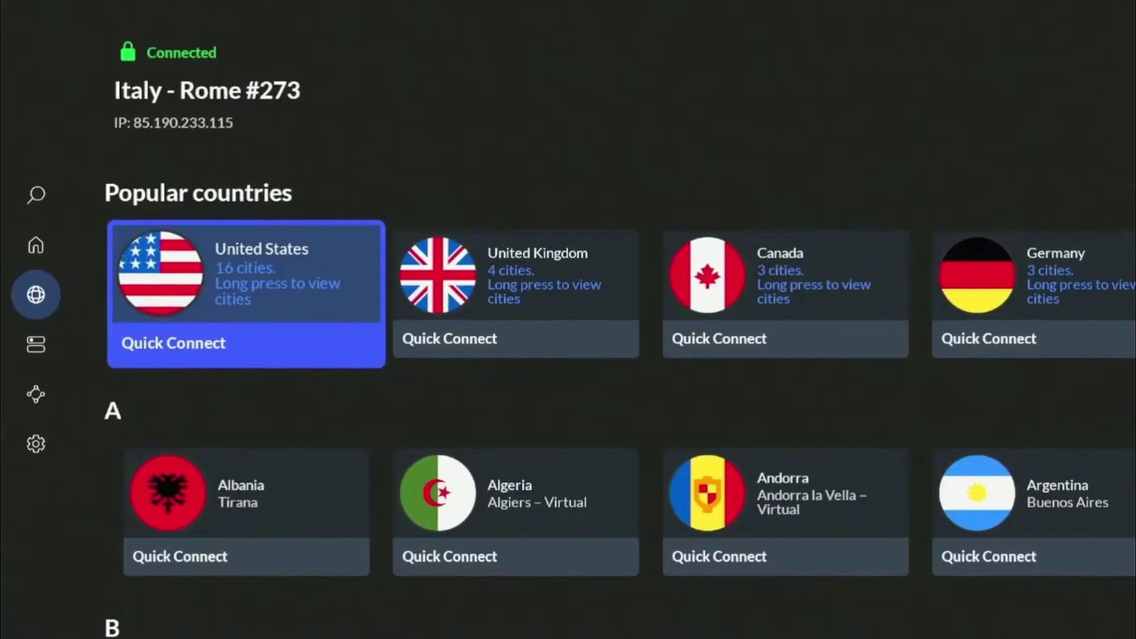
key("Down")
key("Down")
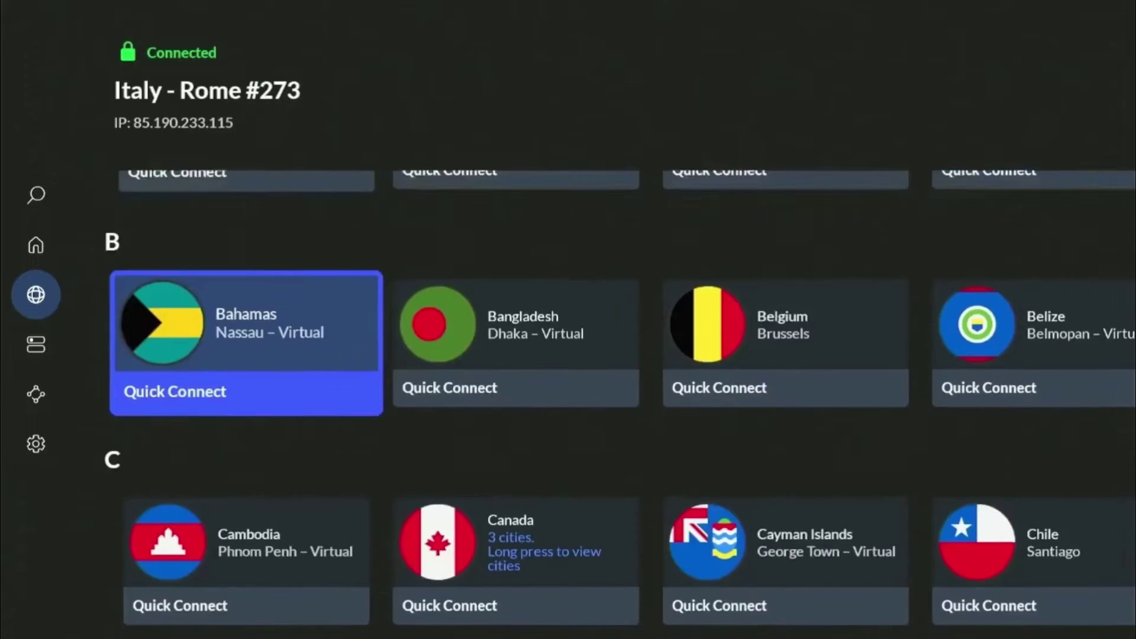
key("Down")
key("Down")
key("Down")
key("Down")
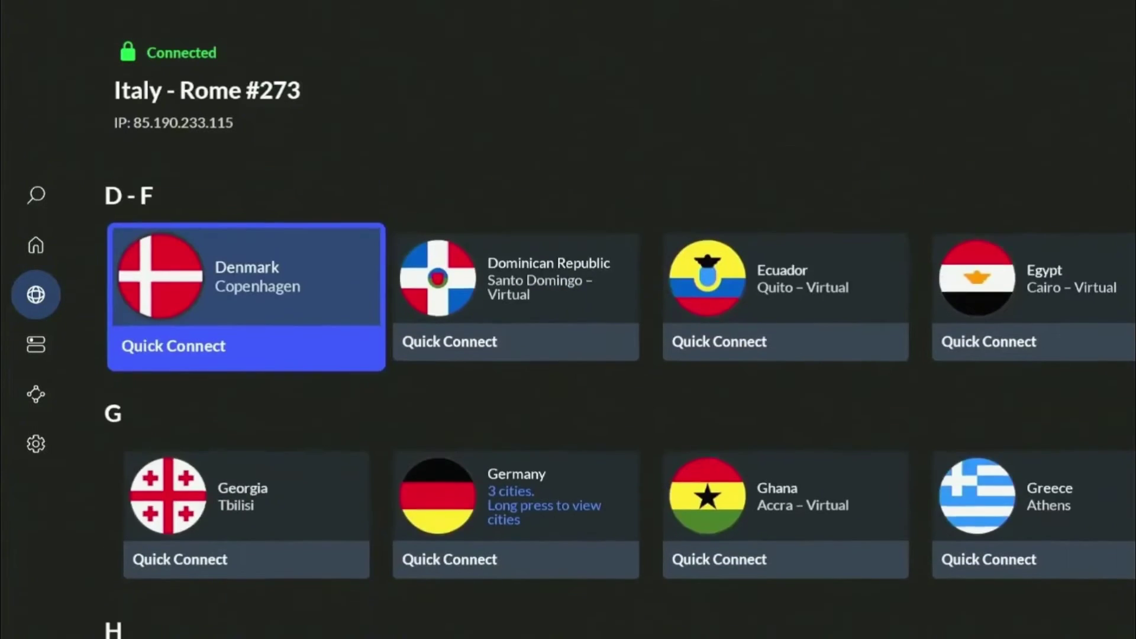
key("Down")
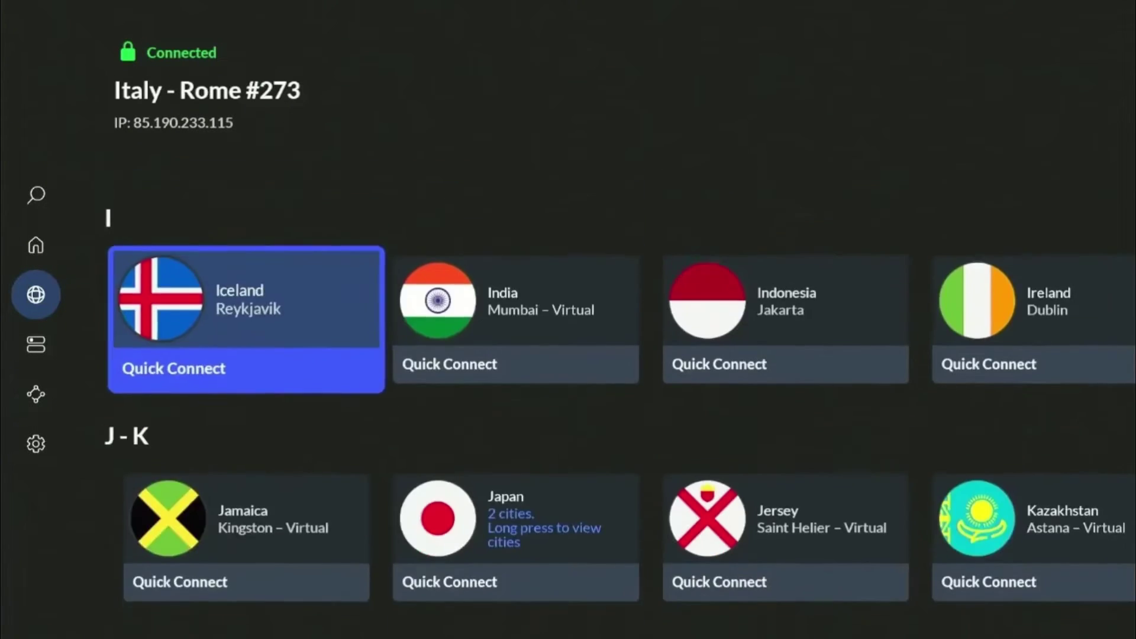
key("Down")
key("Down")
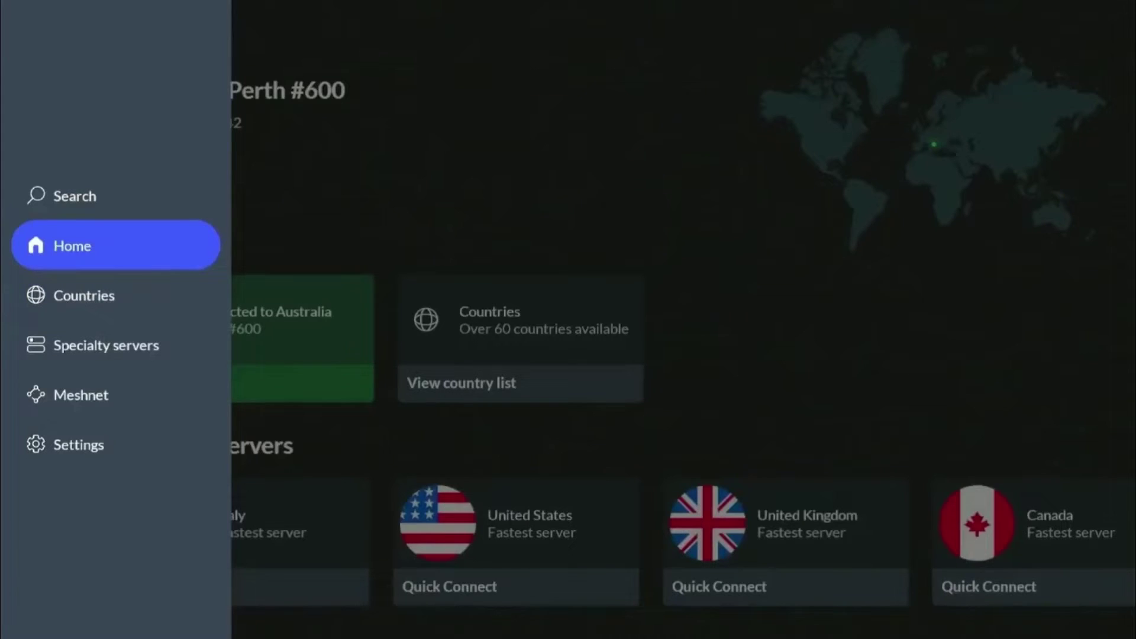
key("Down")
key("Down")
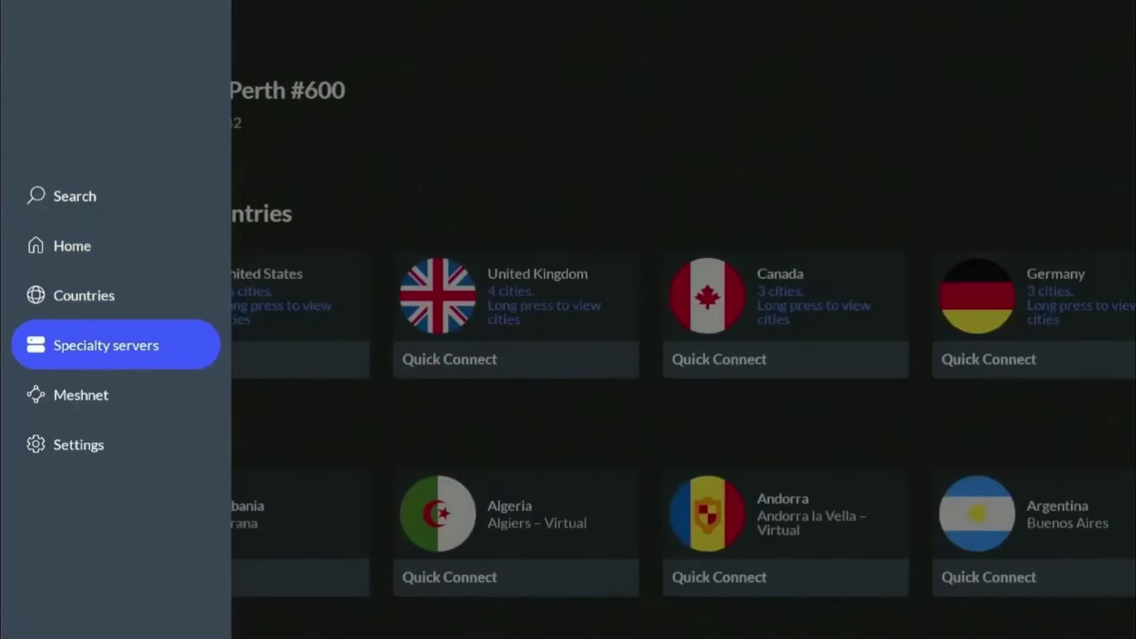
- Quick Connect to the fastest Double VPN specialty server
key("Right")
key("Down")
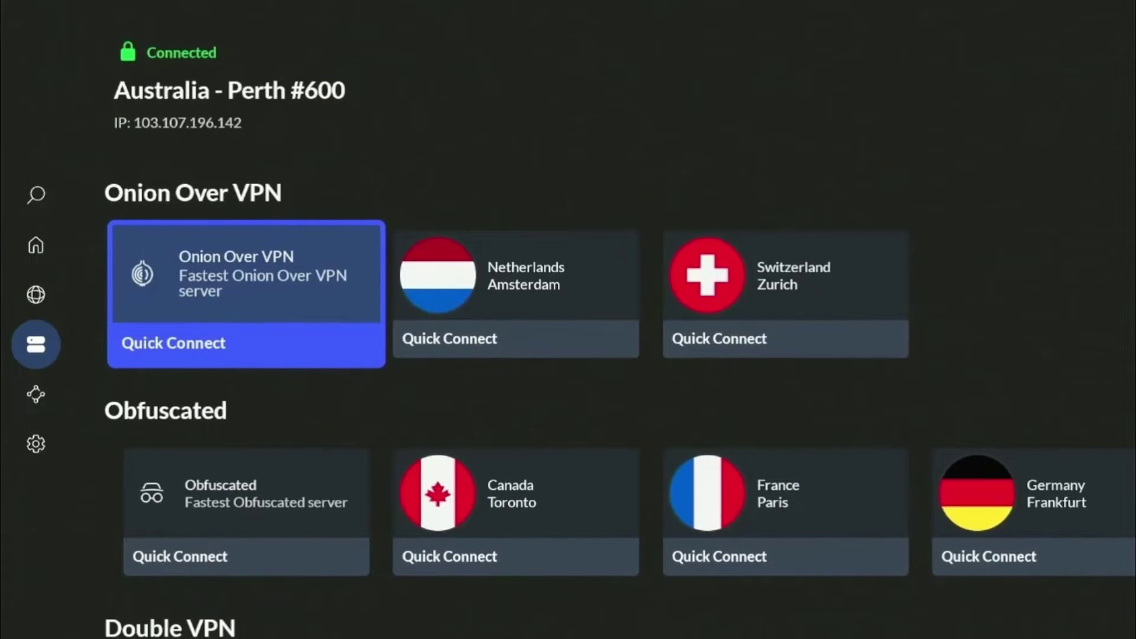
key("Down")
key("Down")
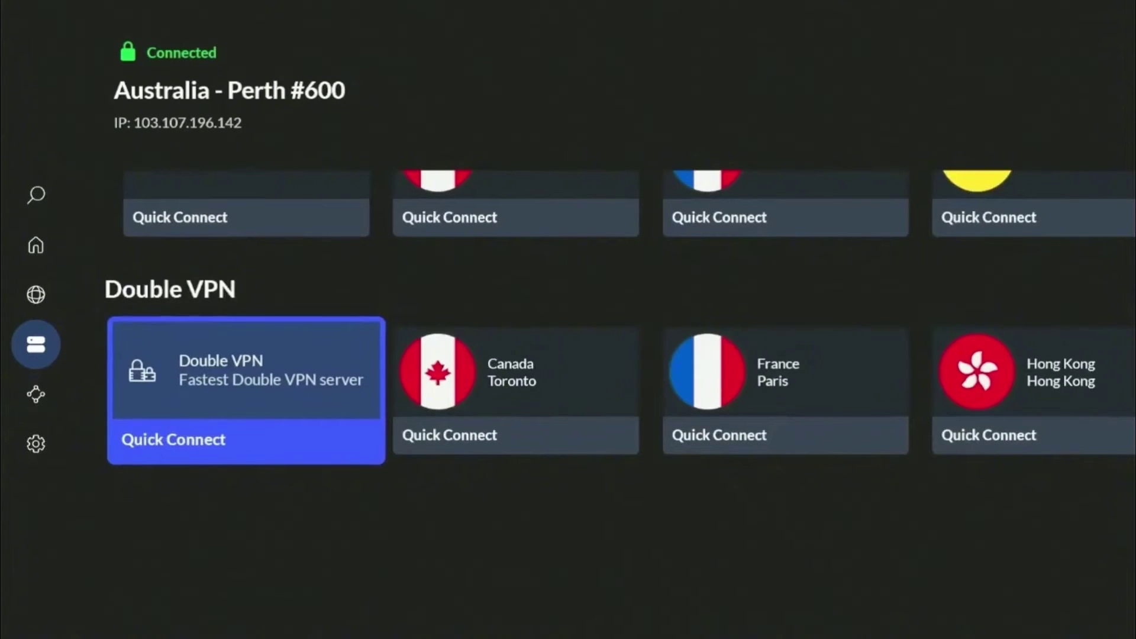
key("Return")
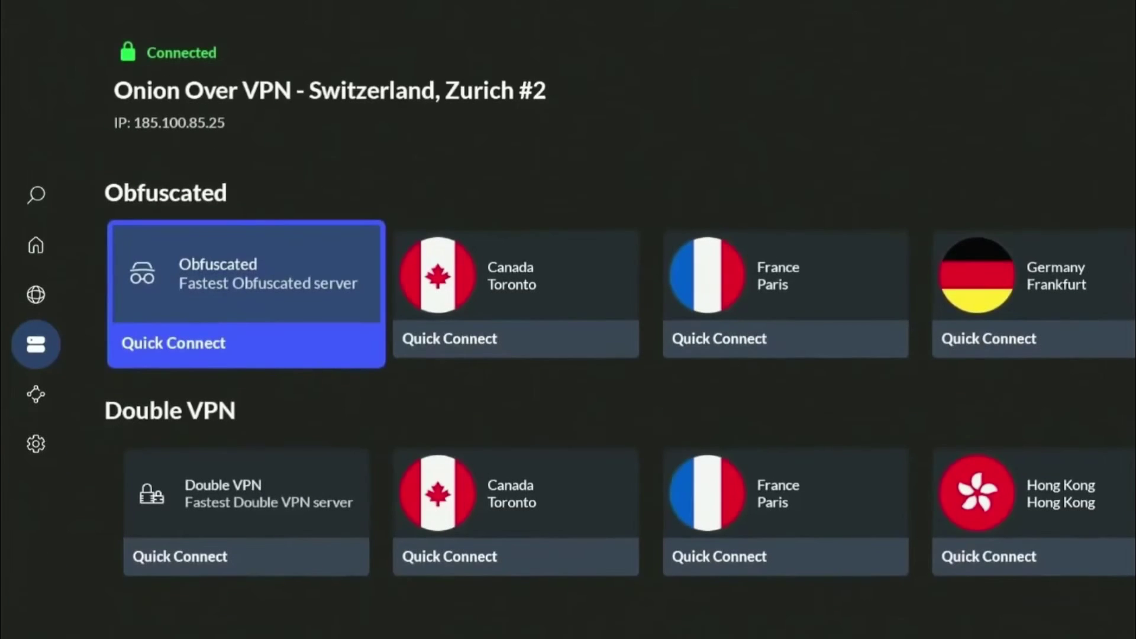
- Connect to the fastest Obfuscated server, reaching Poland, Warsaw #204
key("Return")
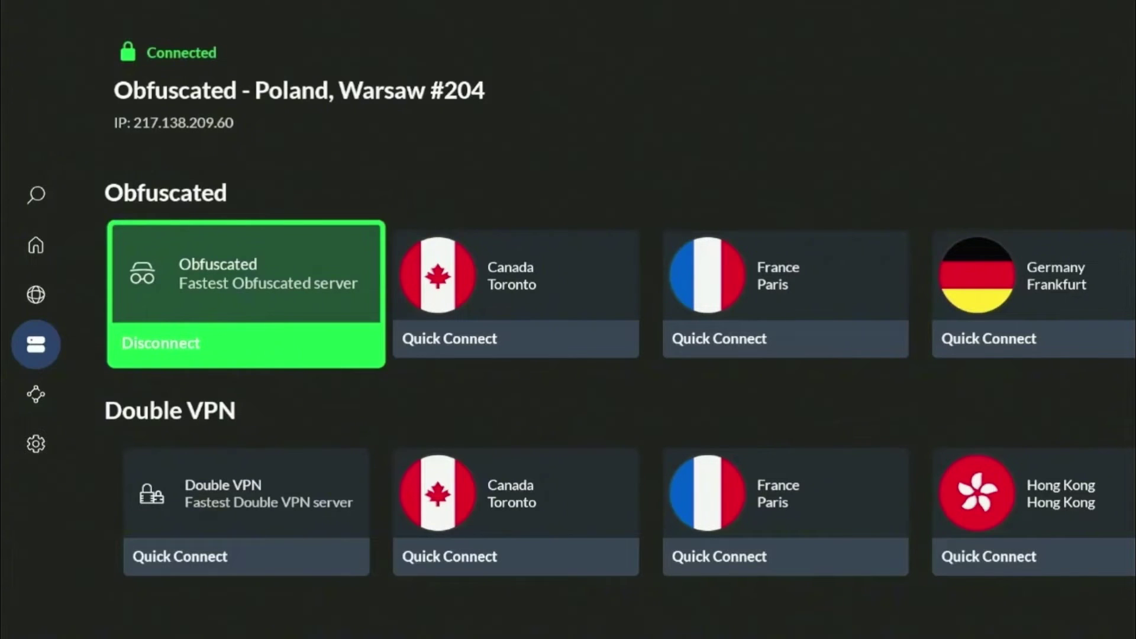
key("Left")
key("Down")
- Open Settings and browse the Split tunneling app list
key("Down")
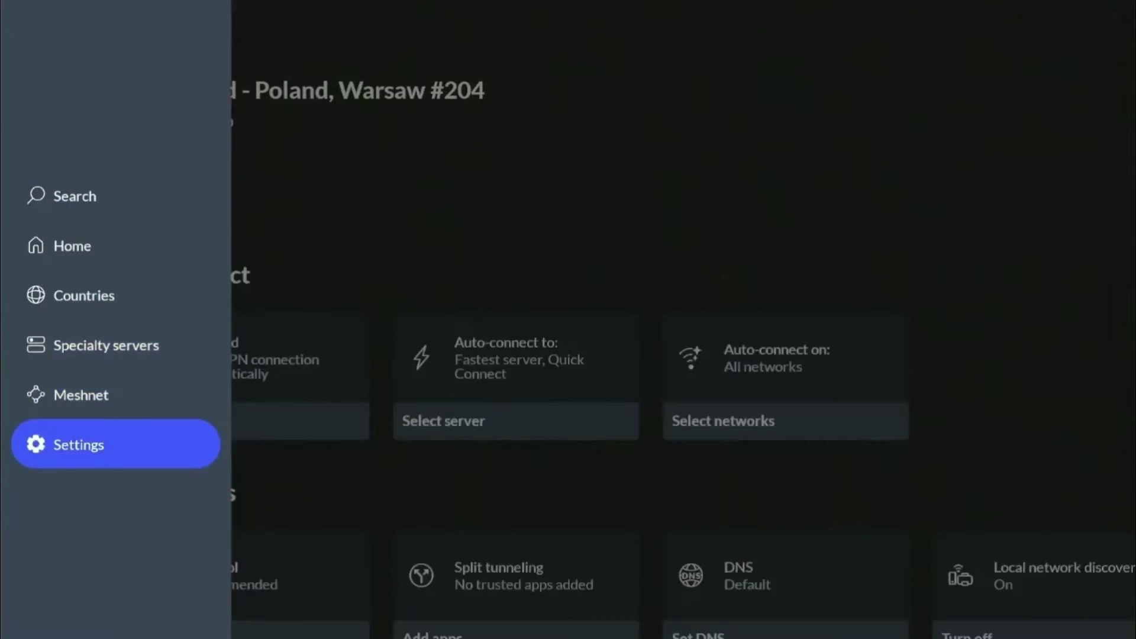
key("Right")
key("Down")
key("Right")
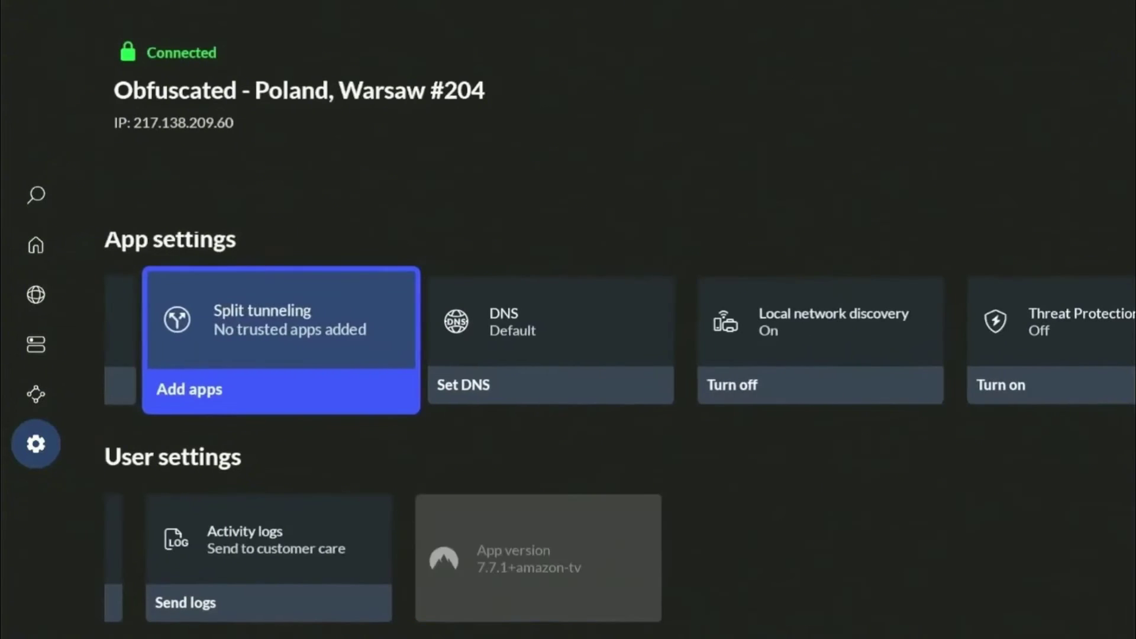
key("Return")
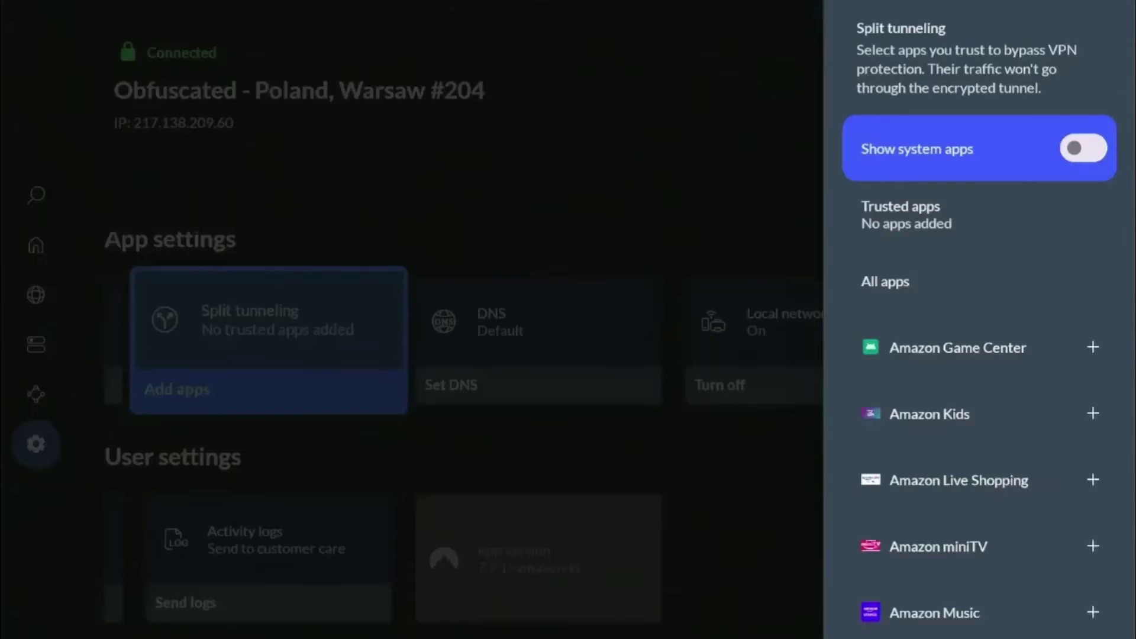
key("Down")
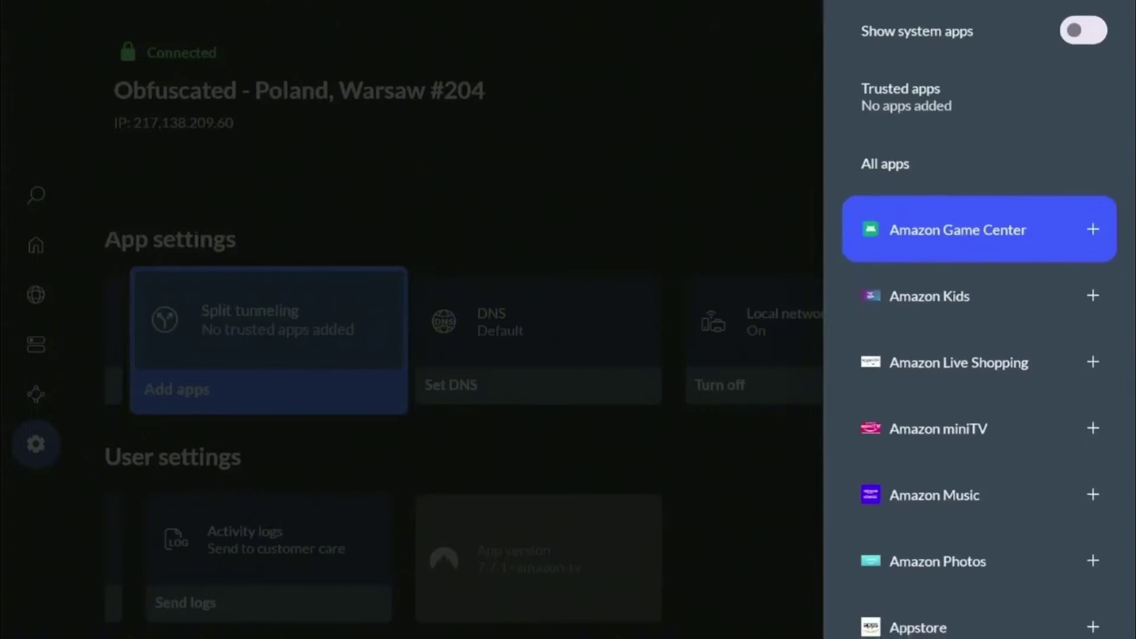
key("Down")
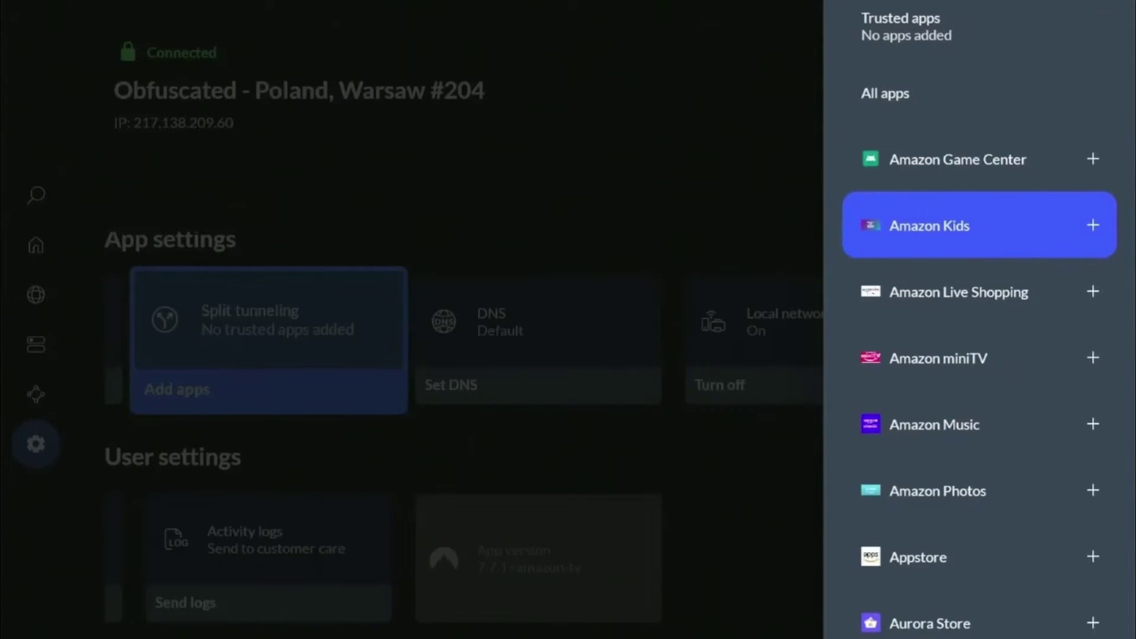
key("Down")
key("Down")
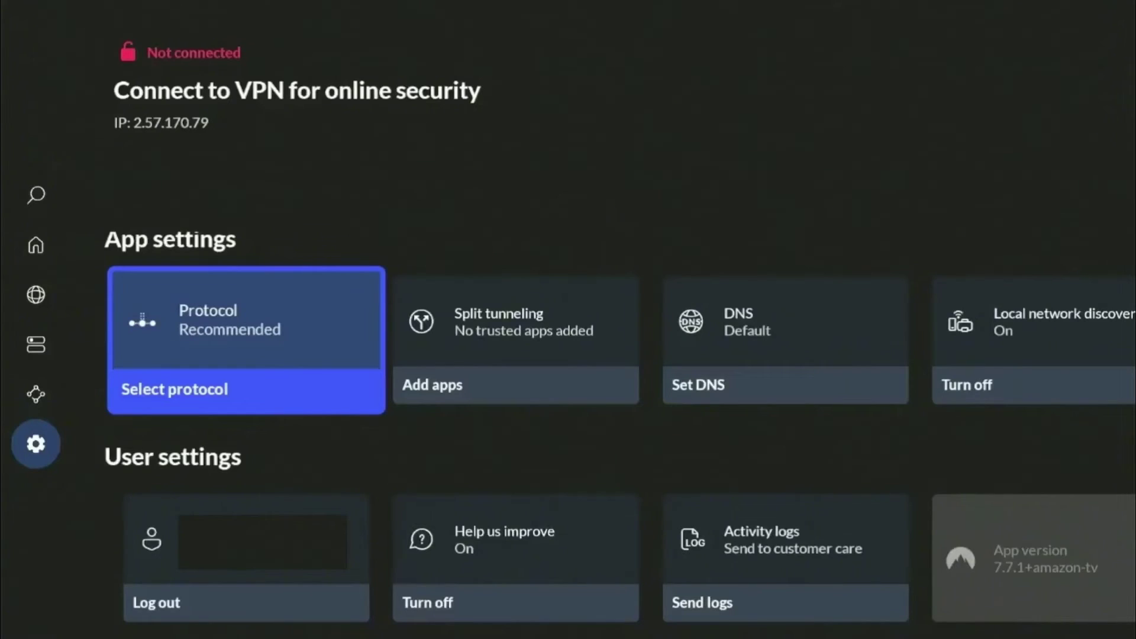
- Turn on Threat Protection with the With VPN only option
key("Right")
key("Right")
key("Right")
key("Right")
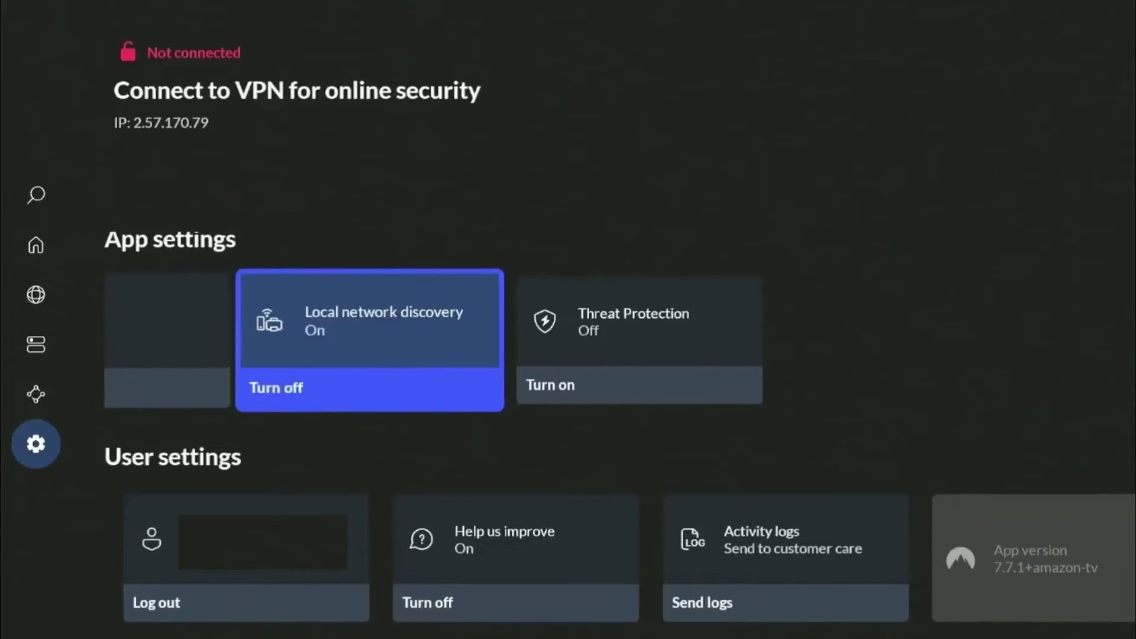
key("Return")
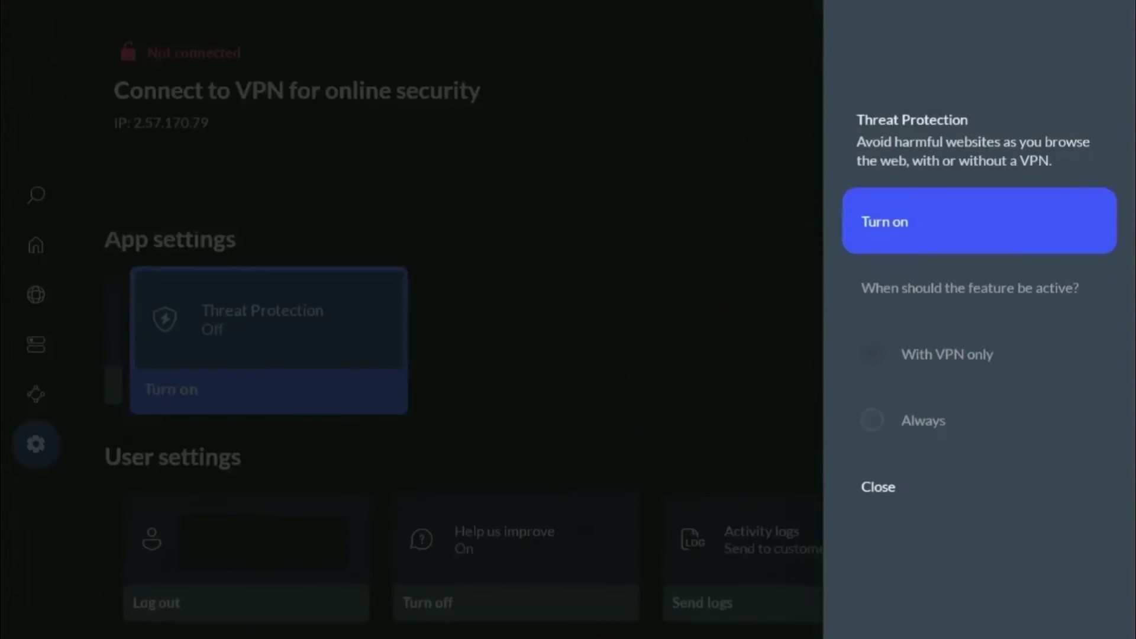
key("Return")
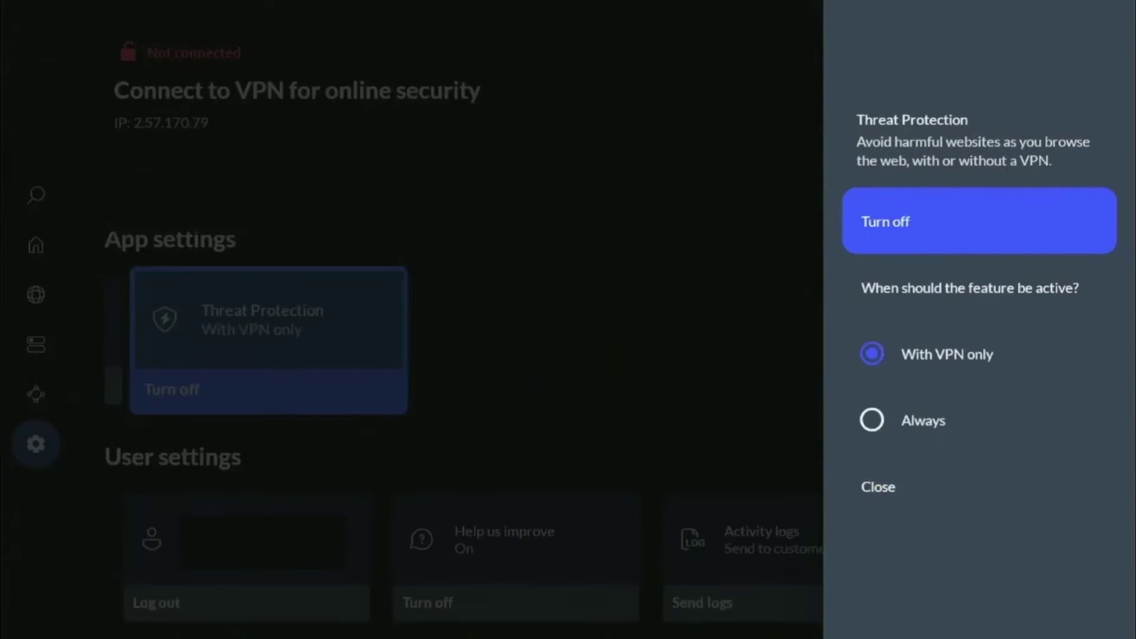
key("Down")
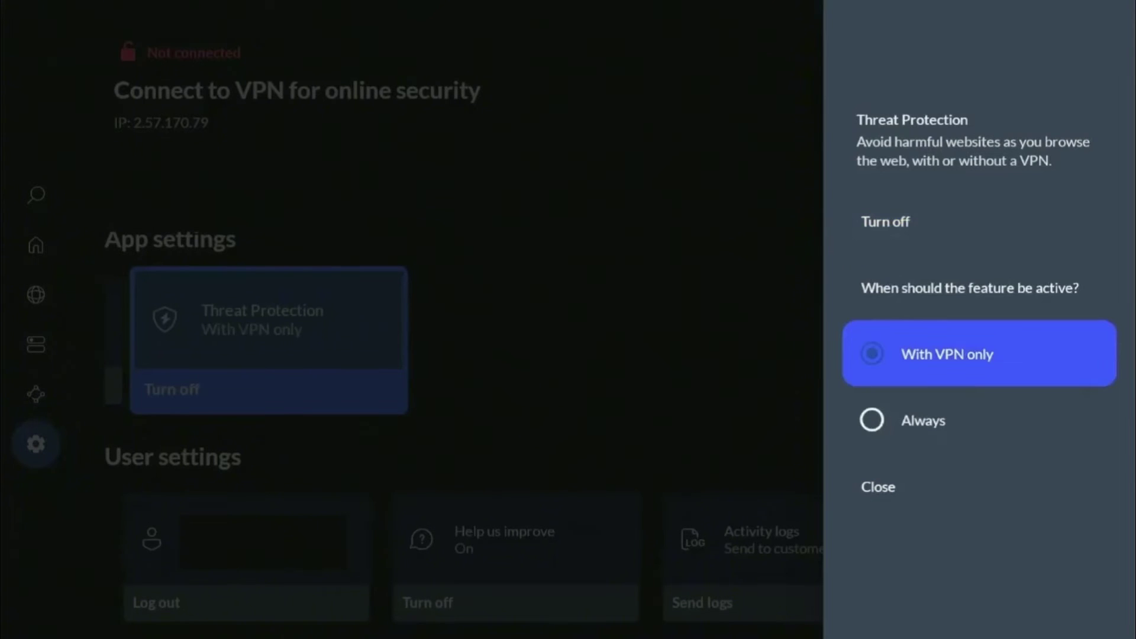
key("Down")
key("Down")
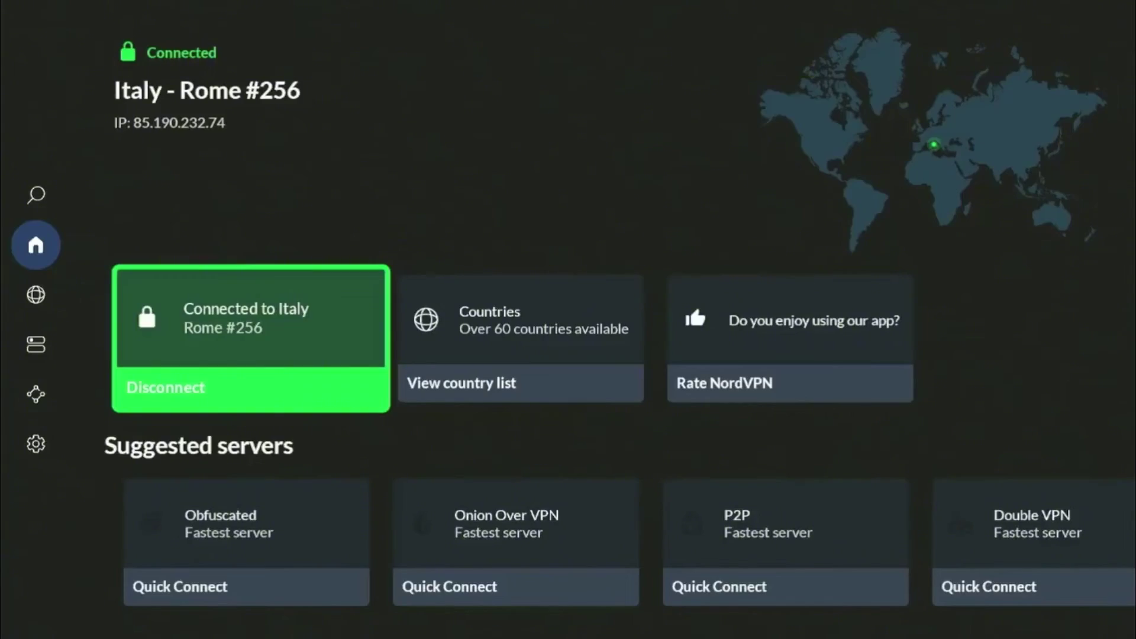
- Leave NordVPN and launch the Amazon Silk browser from the Fire TV home row
key("Home")
key("Right")
key("Right")
key("Right")
key("Right")
key("Right")
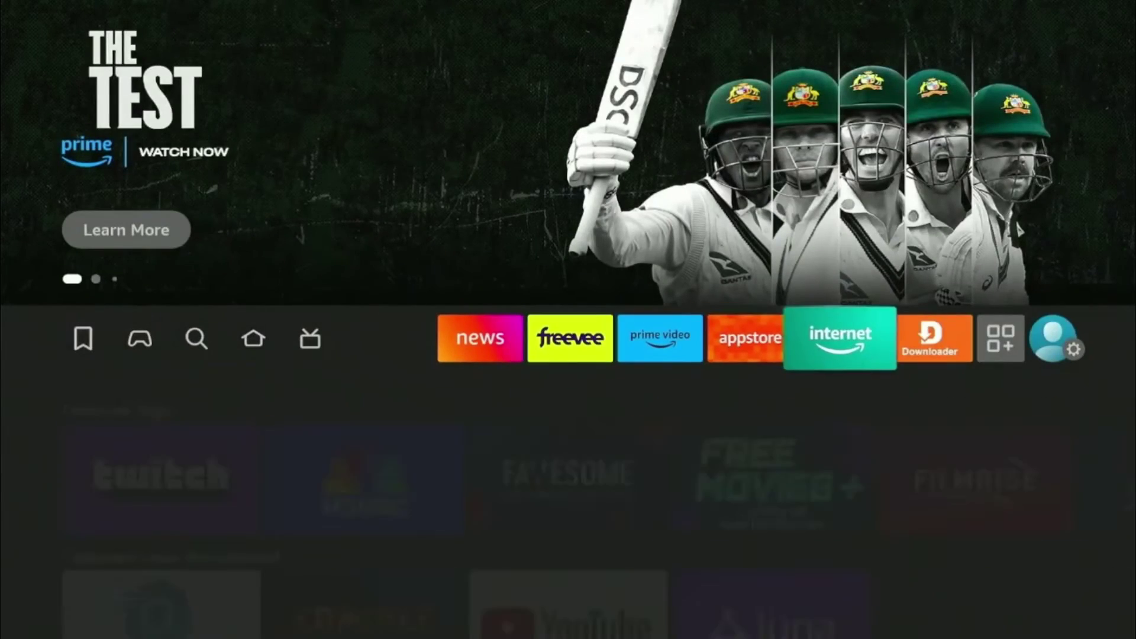
key("Return")
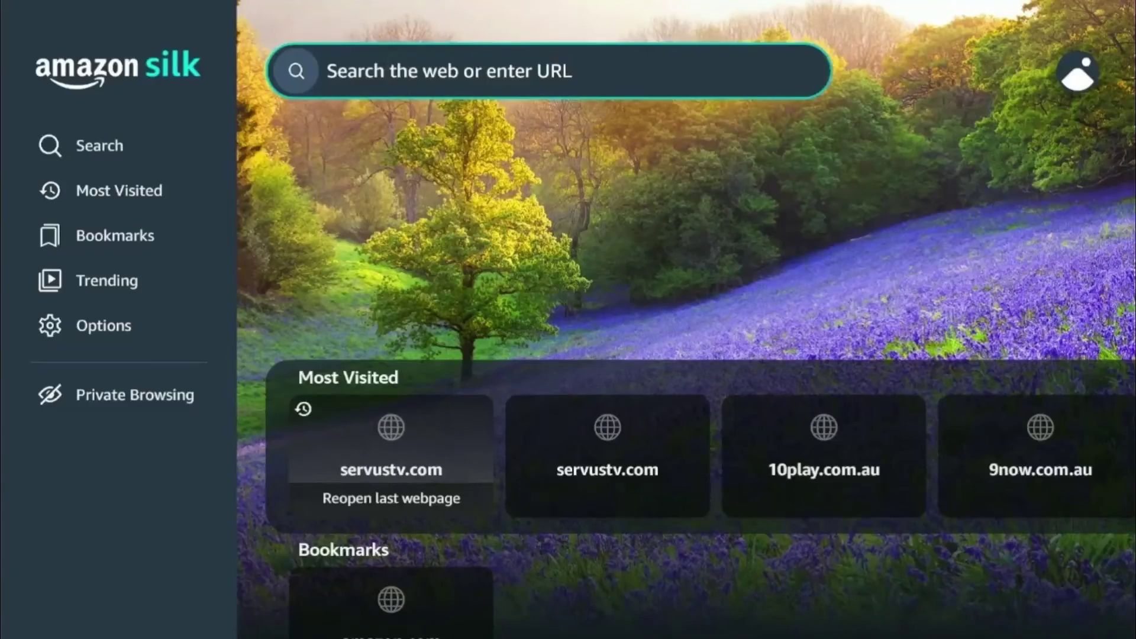
- Search for whatismyip.com and open the WhatIsMyIP.com result showing a Rome, IT IP
key("Return")
type("whatismy")
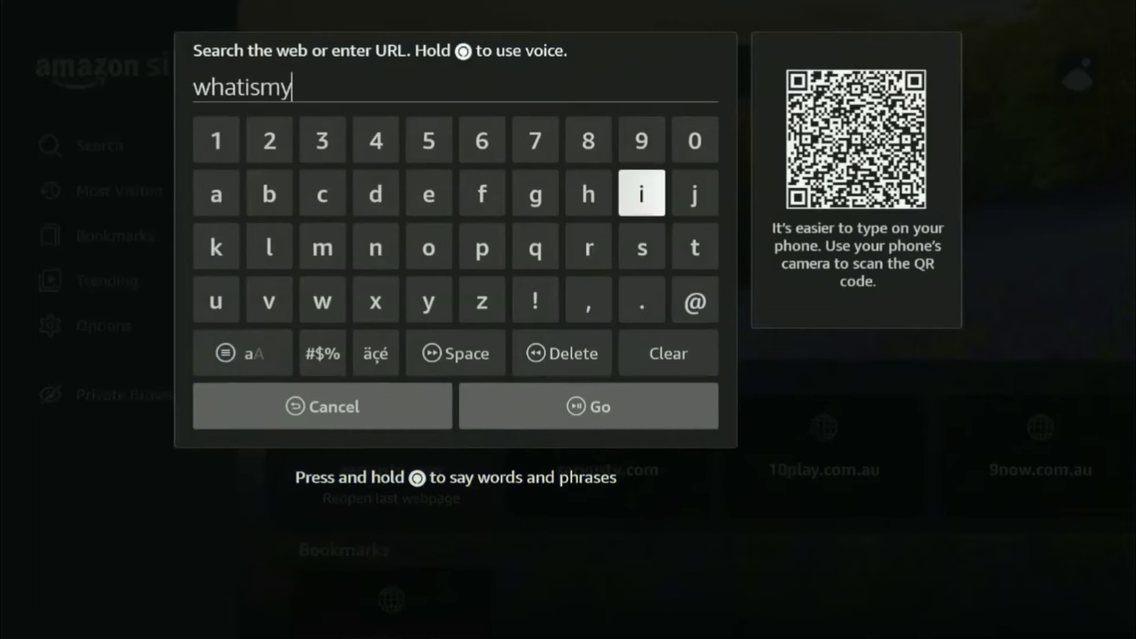
type("i")
key("Left")
key("Left")
key("Left")
type("p")
key("Down")
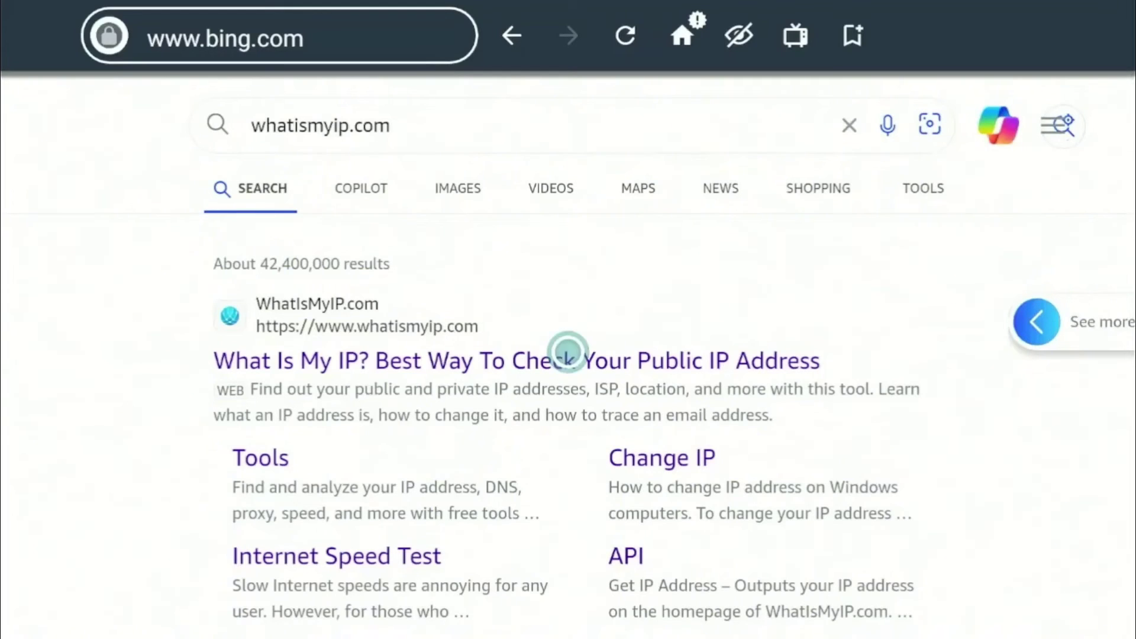
left_click(568, 351)
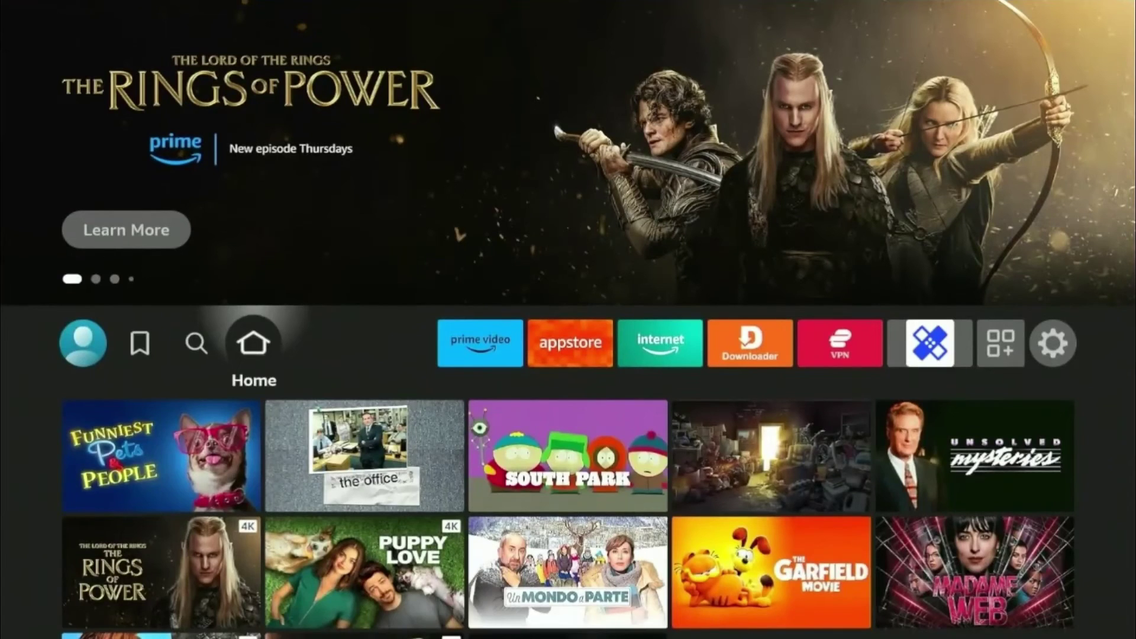
key("Right")
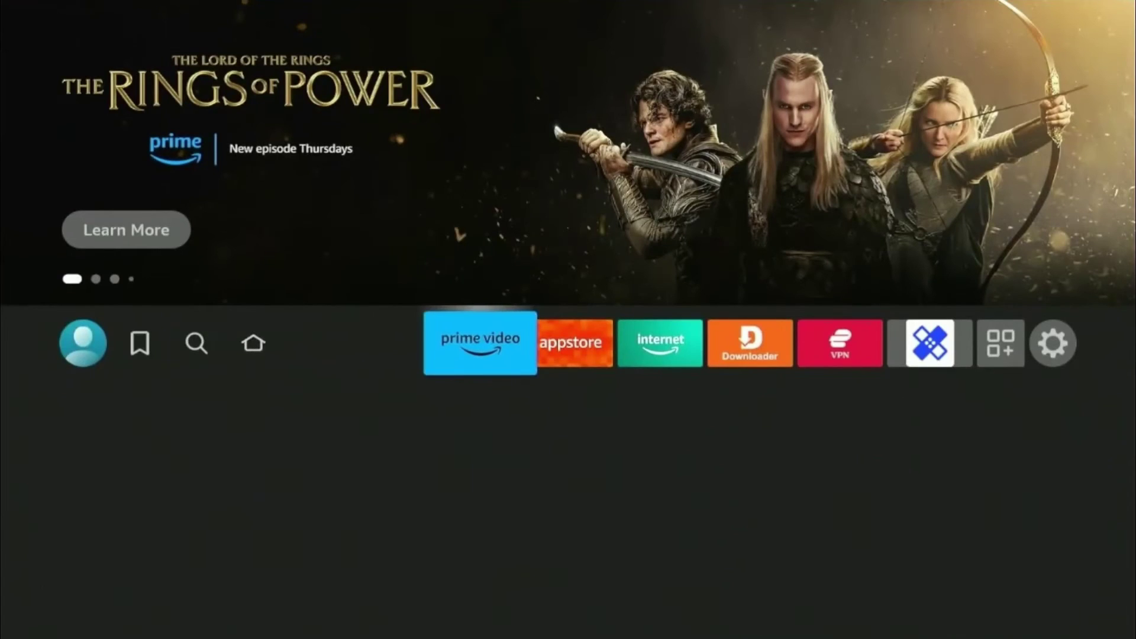
key("Right")
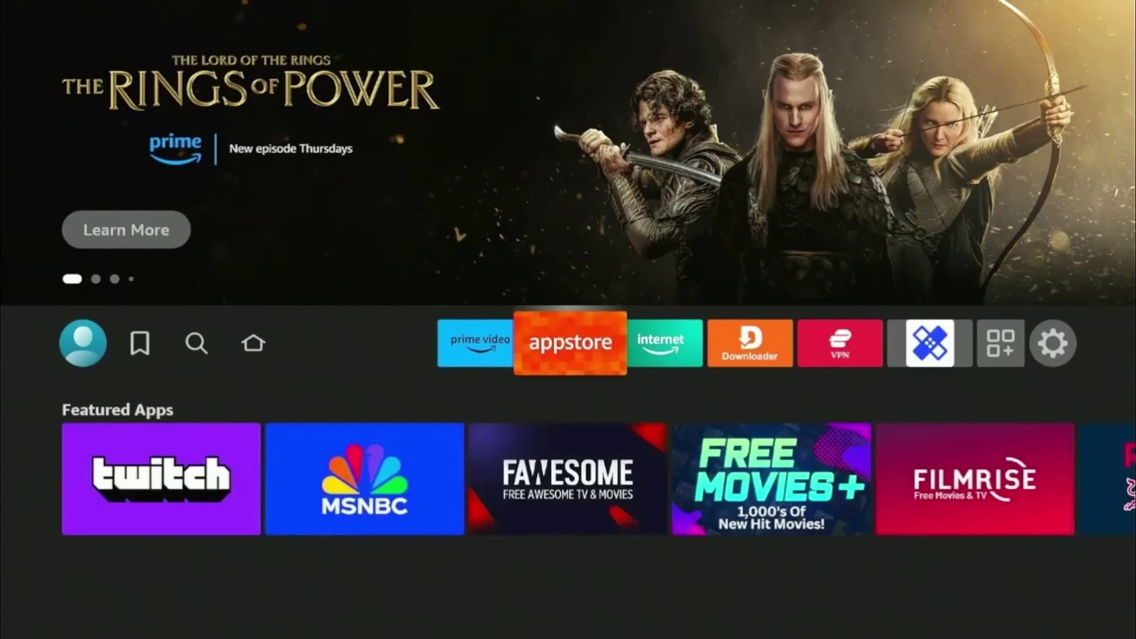
key("Right")
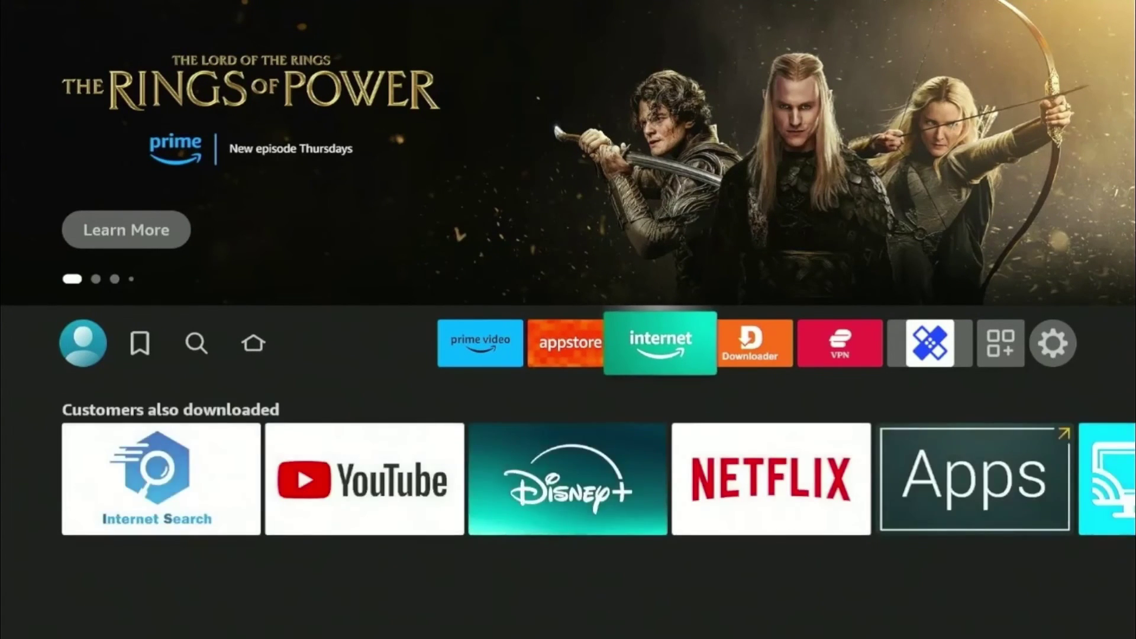
key("Right")
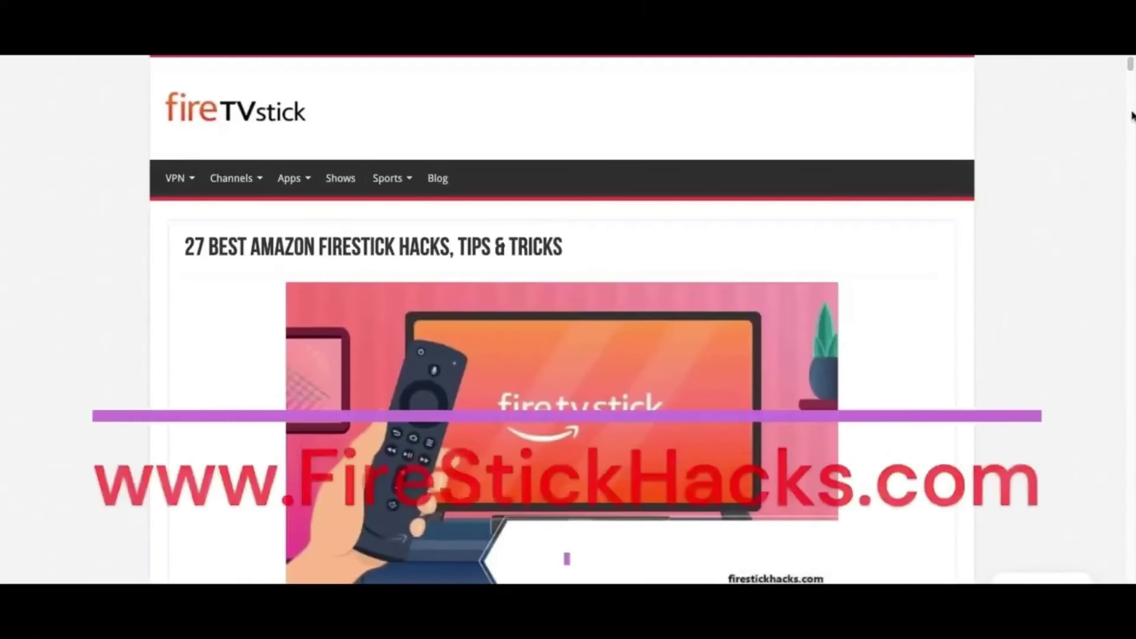
- Read down the FireStickHacks article, then hit Subscribe on the FirestickHacks YouTube channel
scroll(1128, 118, "down", 3)
scroll(1123, 121, "down", 10)
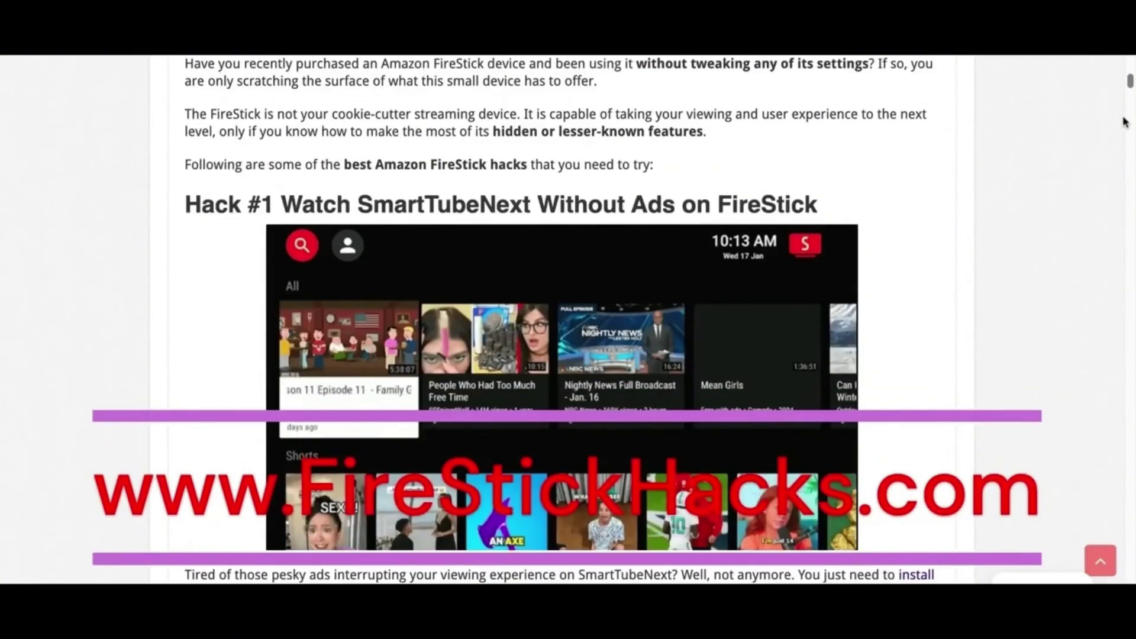
scroll(1124, 122, "down", 14)
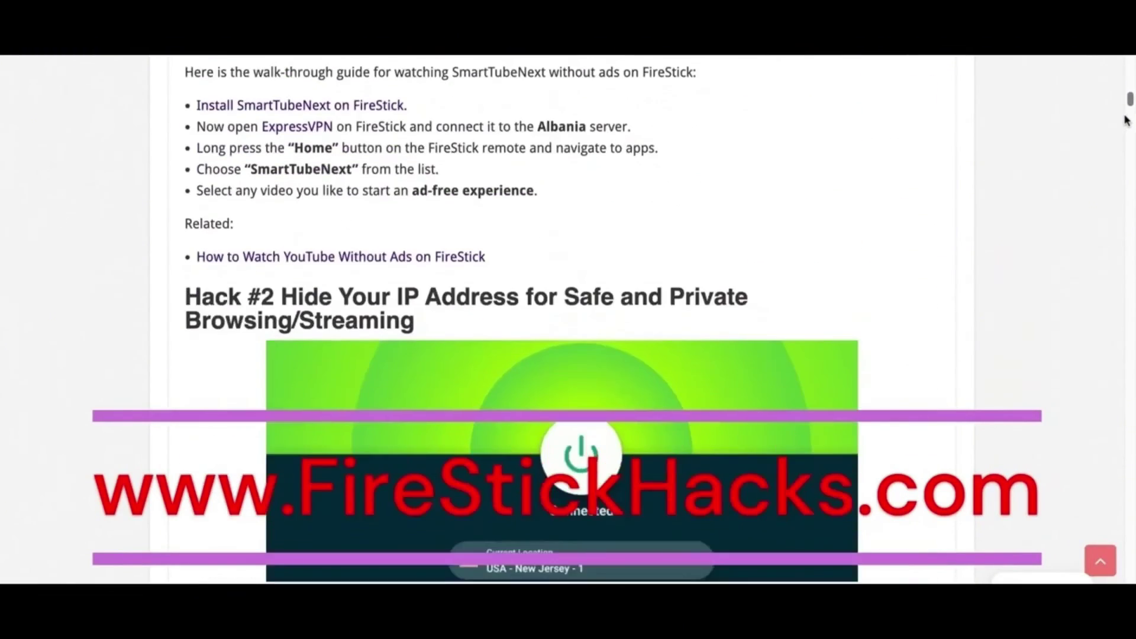
scroll(1126, 118, "down", 12)
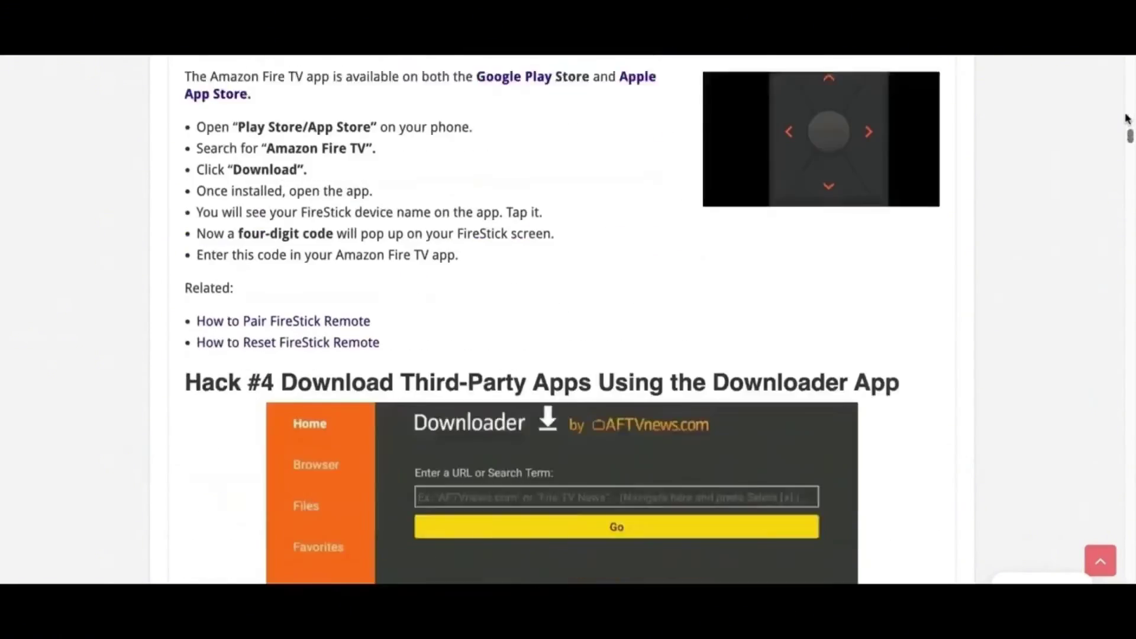
scroll(1127, 118, "down", 9)
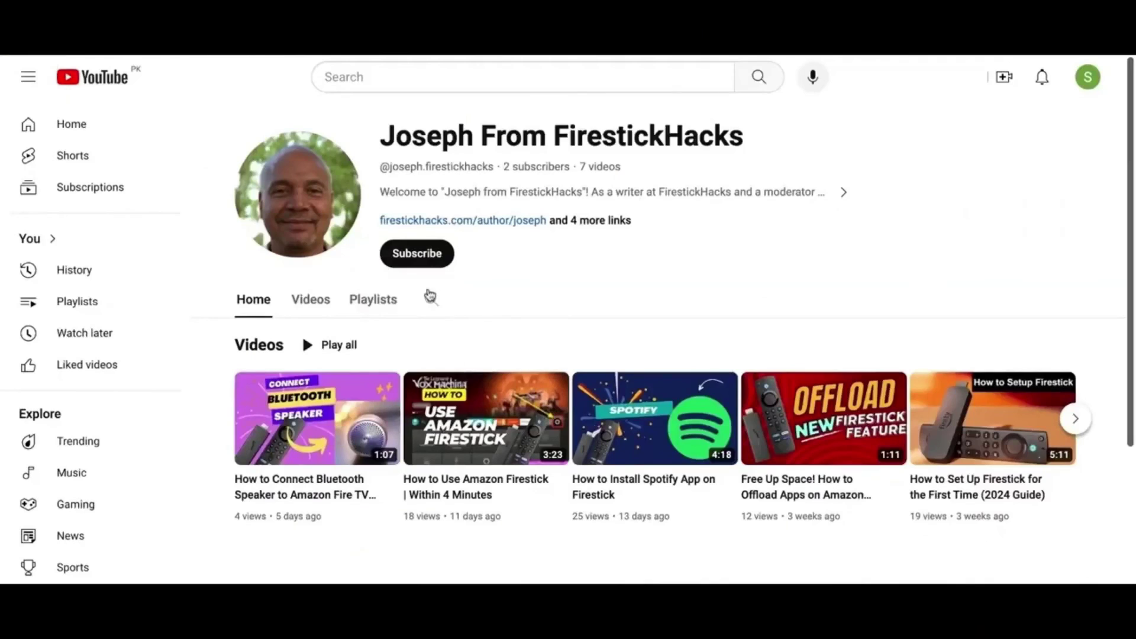
left_click(421, 256)
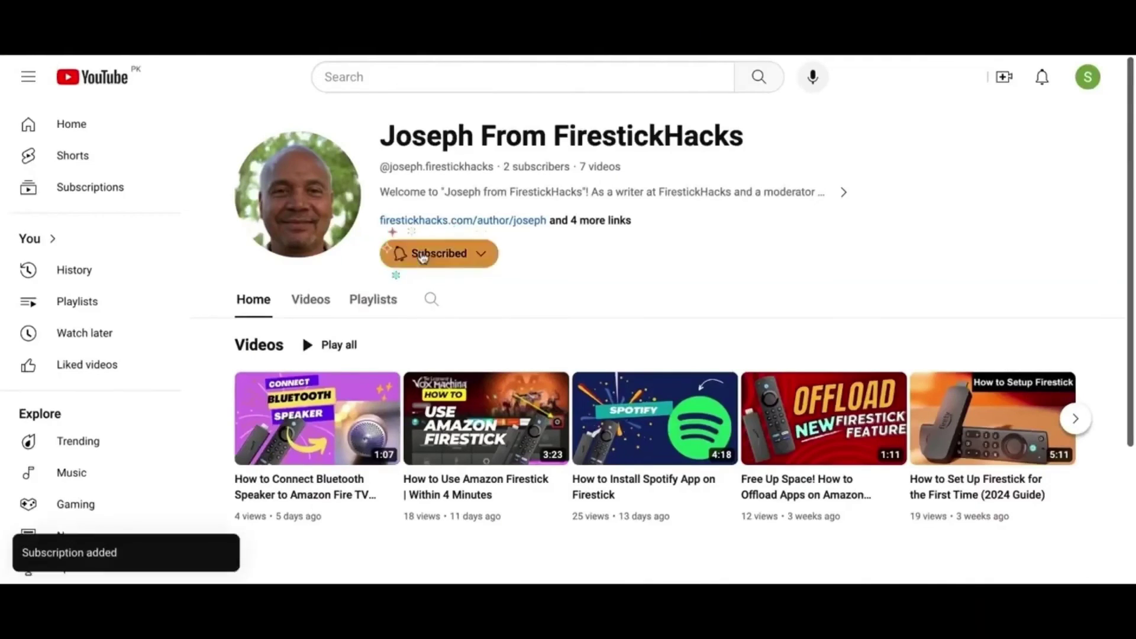